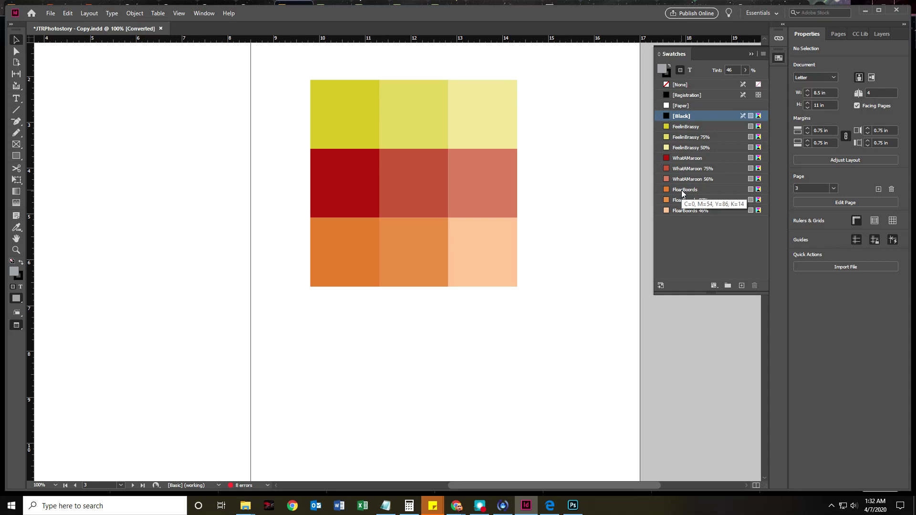
{"action": "left_click", "coordinate": [635, 92]}
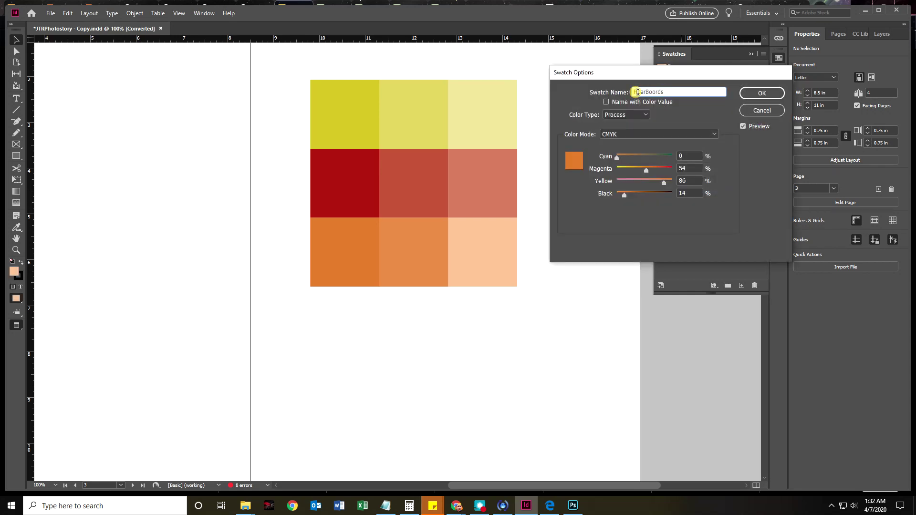
{"action": "left_click_drag", "start_coordinate": [647, 92], "coordinate": [627, 92]}
{"action": "double_click", "coordinate": [632, 91]}
{"action": "left_click", "coordinate": [667, 92]}
{"action": "double_click", "coordinate": [638, 91]}
{"action": "left_click", "coordinate": [643, 91]}
{"action": "key", "text": "shift+End"}
{"action": "left_click", "coordinate": [637, 92], "text": "shift"}
{"action": "left_click", "coordinate": [759, 109]}
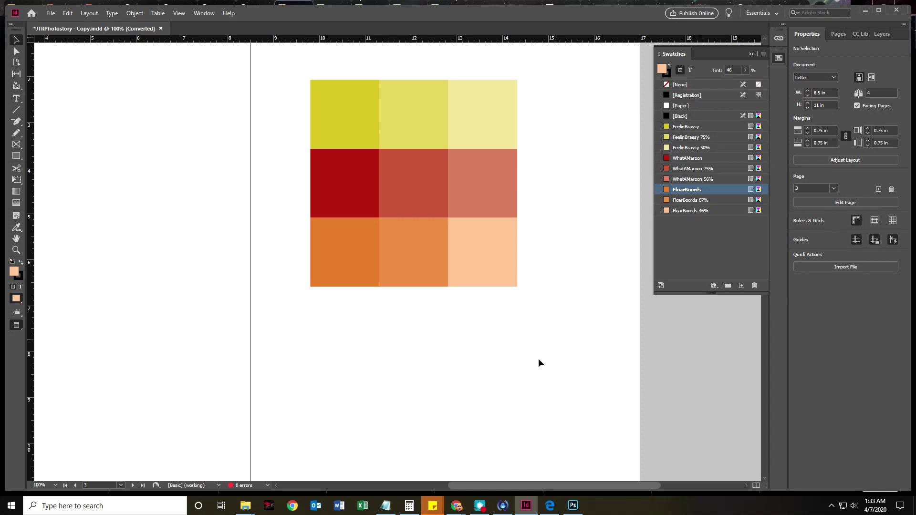
Switch to the browser's sample blog post on swatches and nameplates and enlarge its image of the three nameplates.
{"action": "scroll", "coordinate": [422, 392], "scroll_direction": "down", "scroll_amount": 4}
{"action": "scroll", "coordinate": [422, 391], "scroll_direction": "up", "scroll_amount": 3}
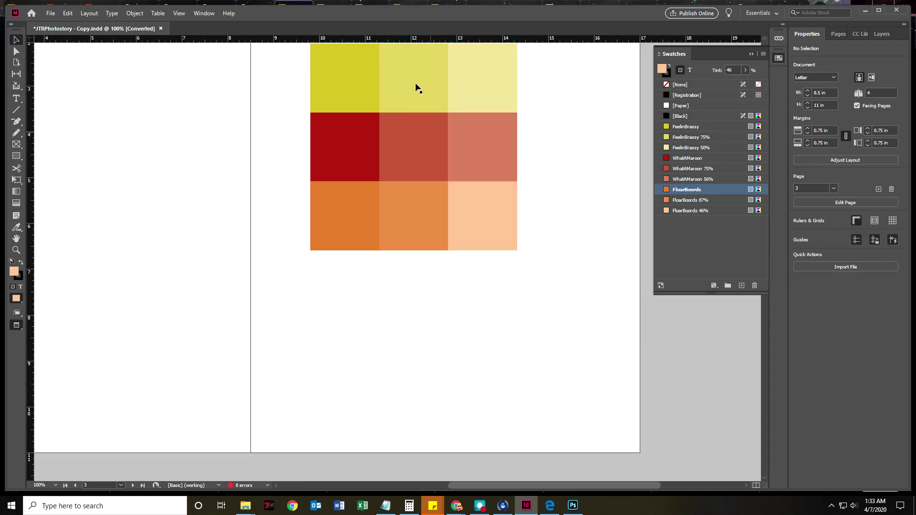
{"action": "left_click_drag", "start_coordinate": [407, 15], "coordinate": [419, 86]}
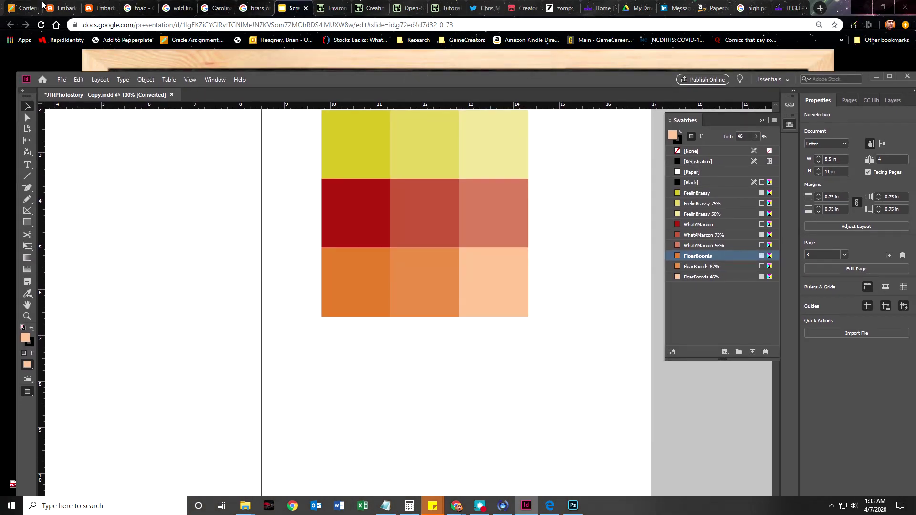
{"action": "left_click", "coordinate": [57, 8]}
{"action": "scroll", "coordinate": [274, 361], "scroll_direction": "down", "scroll_amount": 12}
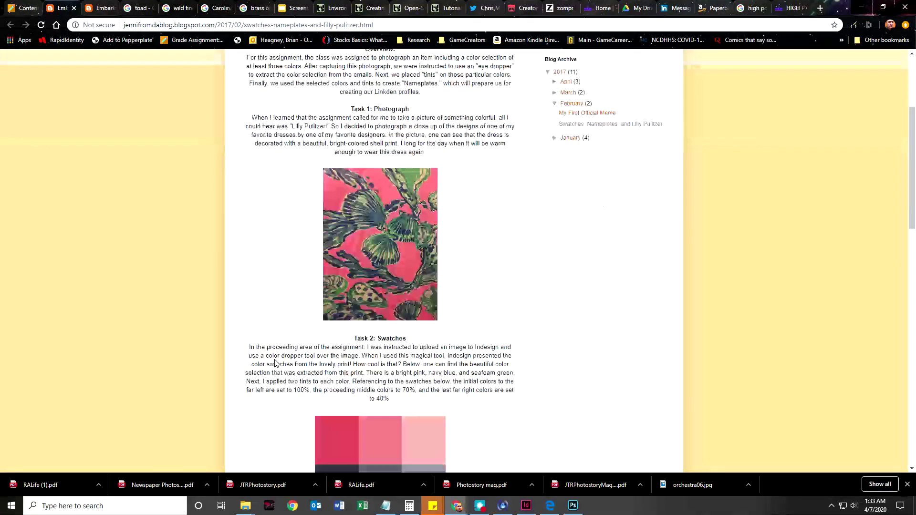
{"action": "left_click", "coordinate": [348, 198]}
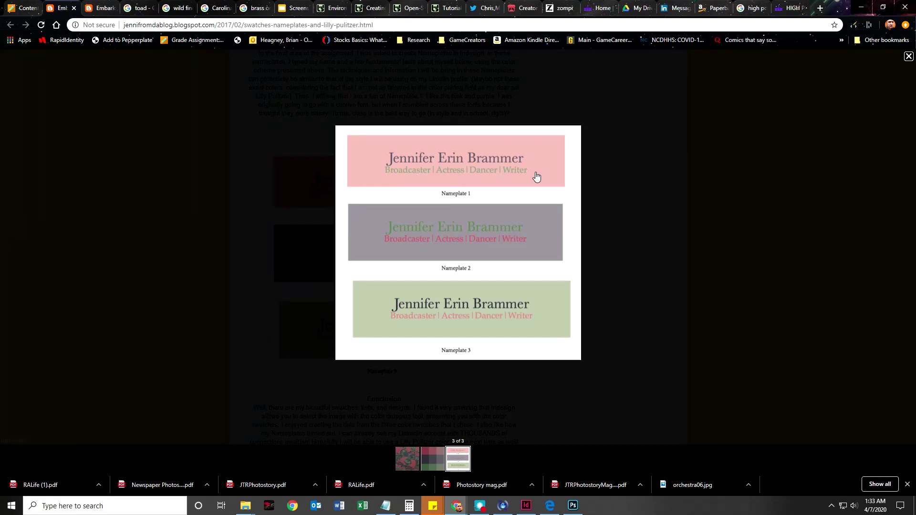
Open LinkedIn in a new browser tab and examine the professional headline on your own profile.
{"action": "left_click", "coordinate": [820, 8]}
{"action": "type", "text": "link"}
{"action": "key", "text": "Return"}
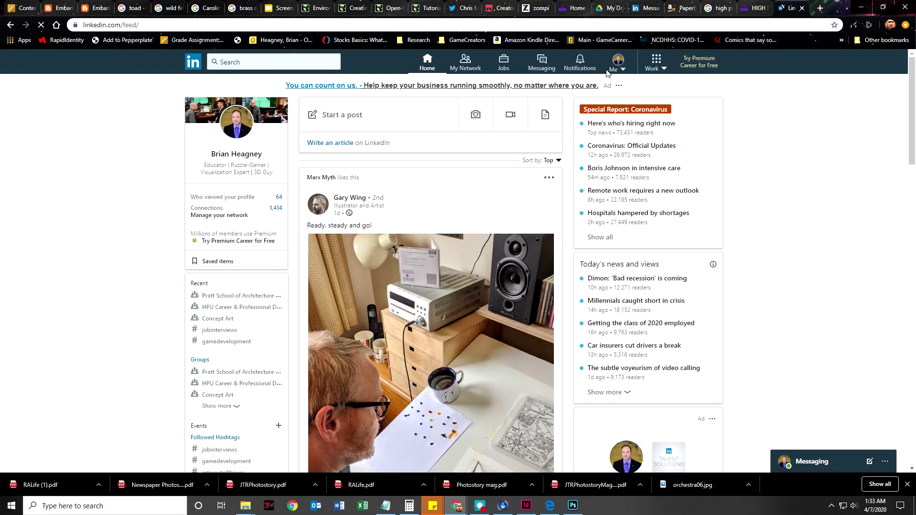
{"action": "left_click", "coordinate": [616, 61]}
{"action": "left_click", "coordinate": [565, 129]}
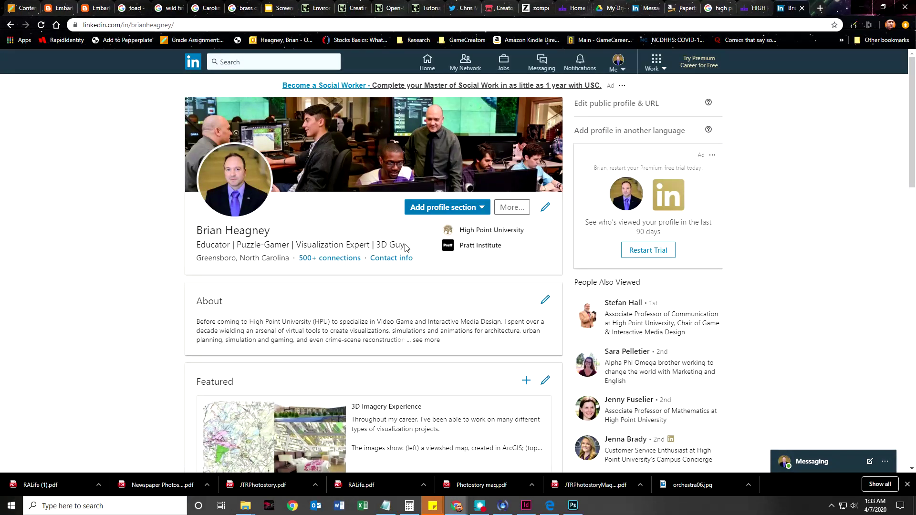
{"action": "left_click_drag", "start_coordinate": [404, 246], "coordinate": [199, 242]}
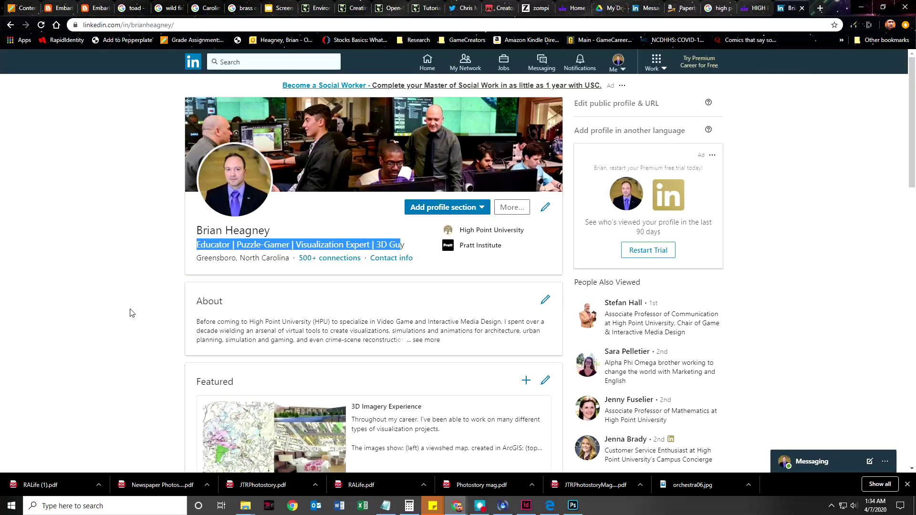
Find the communication professor's profile with the LinkedIn search "tra" and examine the headline under the name.
{"action": "left_click", "coordinate": [257, 59]}
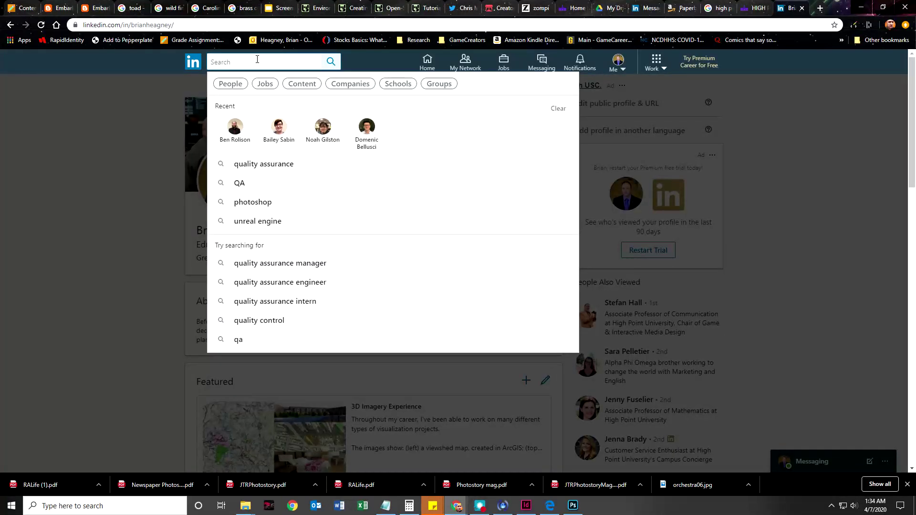
{"action": "type", "text": "tra"}
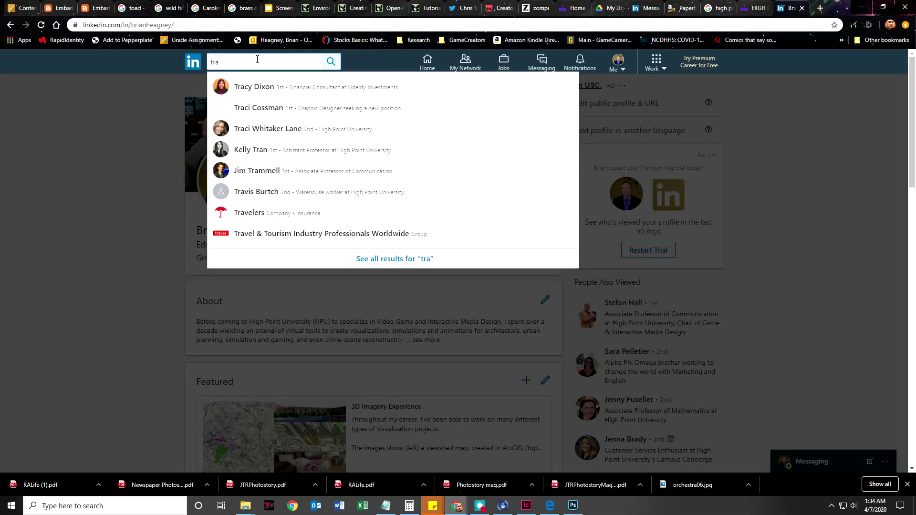
{"action": "left_click", "coordinate": [262, 172]}
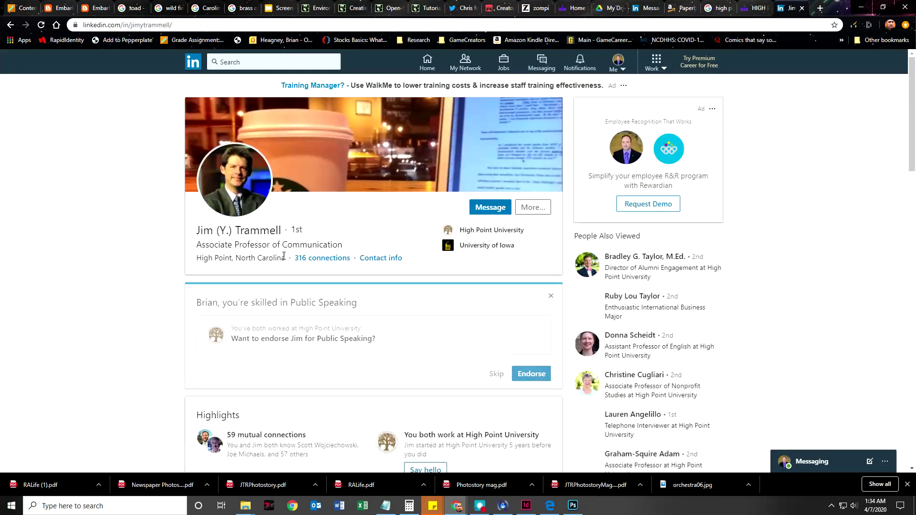
{"action": "left_click_drag", "start_coordinate": [342, 244], "coordinate": [196, 246]}
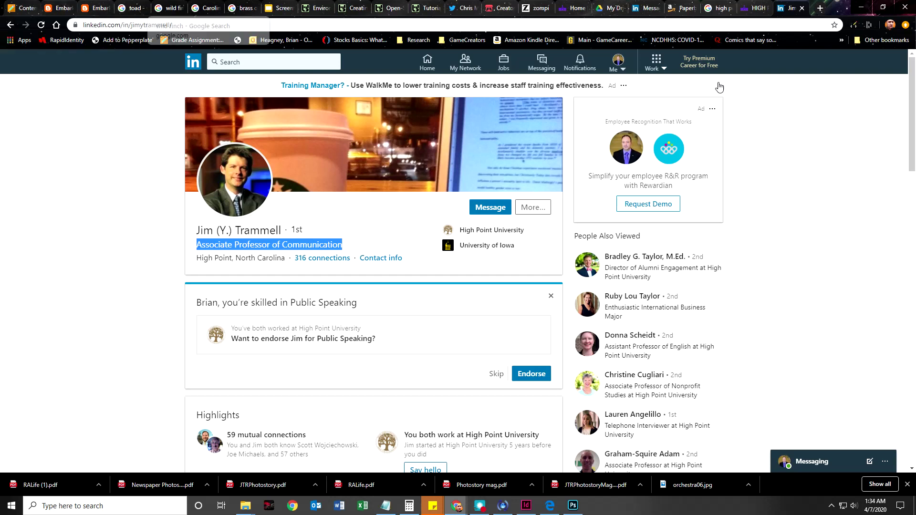
{"action": "left_click", "coordinate": [307, 243]}
{"action": "left_click_drag", "start_coordinate": [353, 245], "coordinate": [192, 244]}
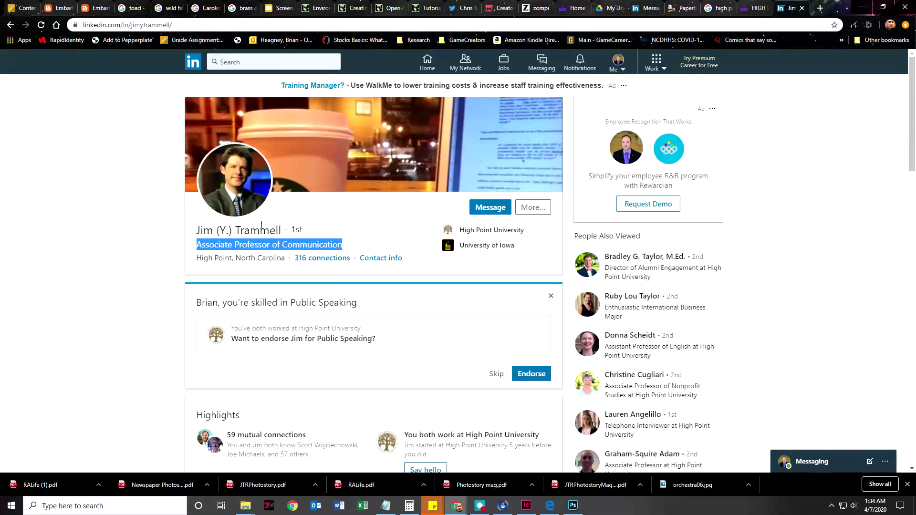
Search LinkedIn for "Unreal engine" and restrict the results to people.
{"action": "left_click", "coordinate": [258, 63]}
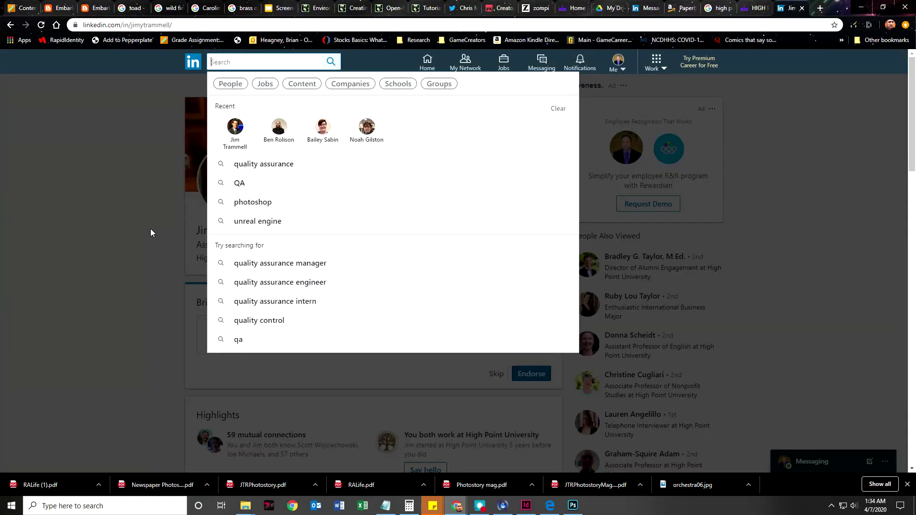
{"action": "type", "text": "Unreal engine"}
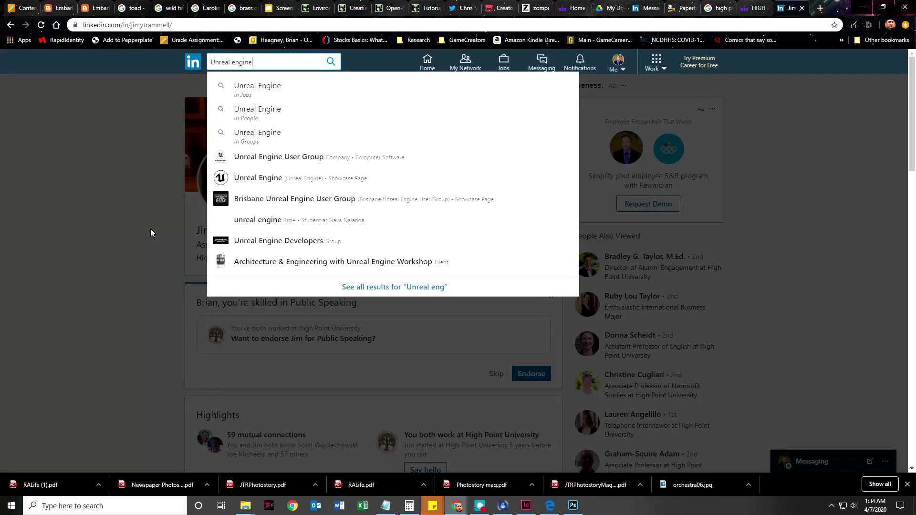
{"action": "key", "text": "Return"}
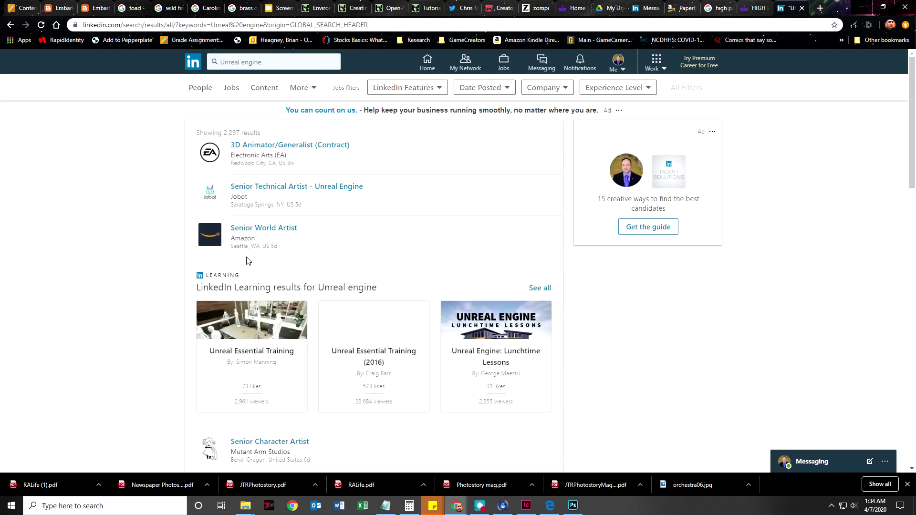
{"action": "left_click", "coordinate": [200, 89]}
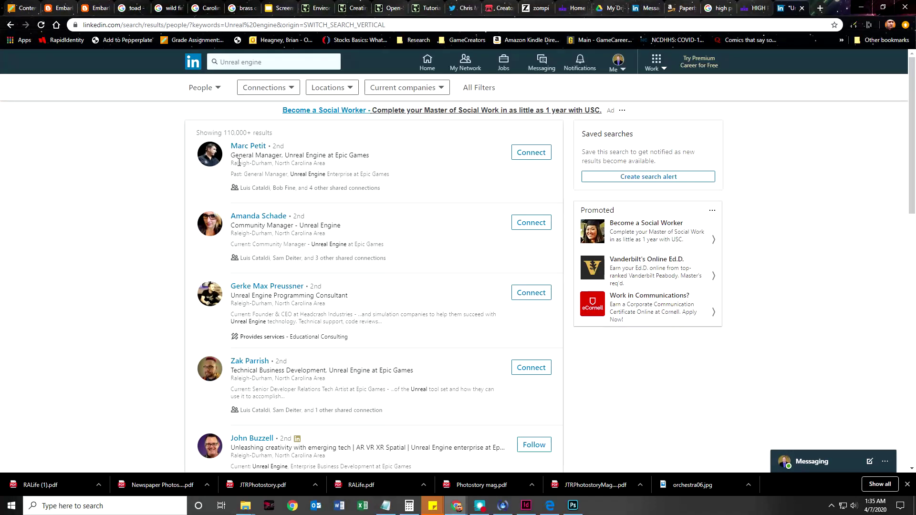
Compare the professional headlines in the people results, including the community manager's and programming consultant's, and return to your own profile.
{"action": "scroll", "coordinate": [123, 366], "scroll_direction": "down", "scroll_amount": 5}
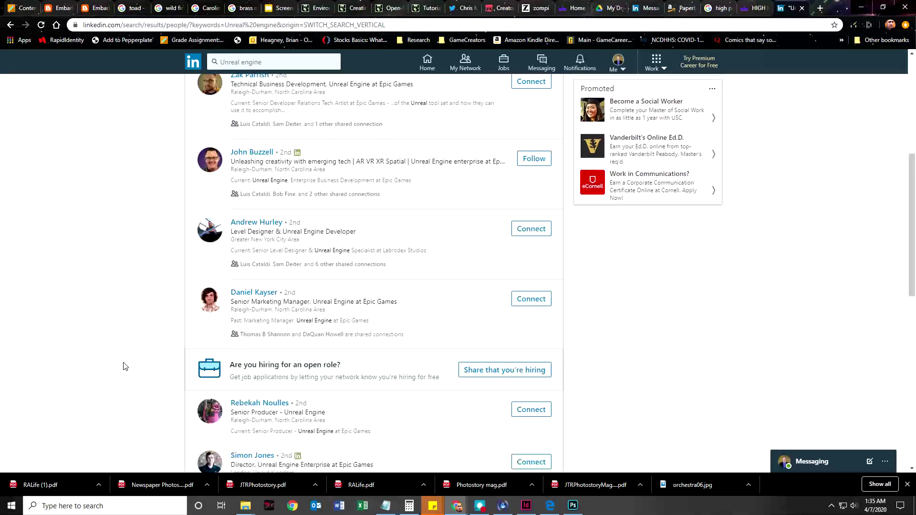
{"action": "scroll", "coordinate": [124, 366], "scroll_direction": "down", "scroll_amount": 2}
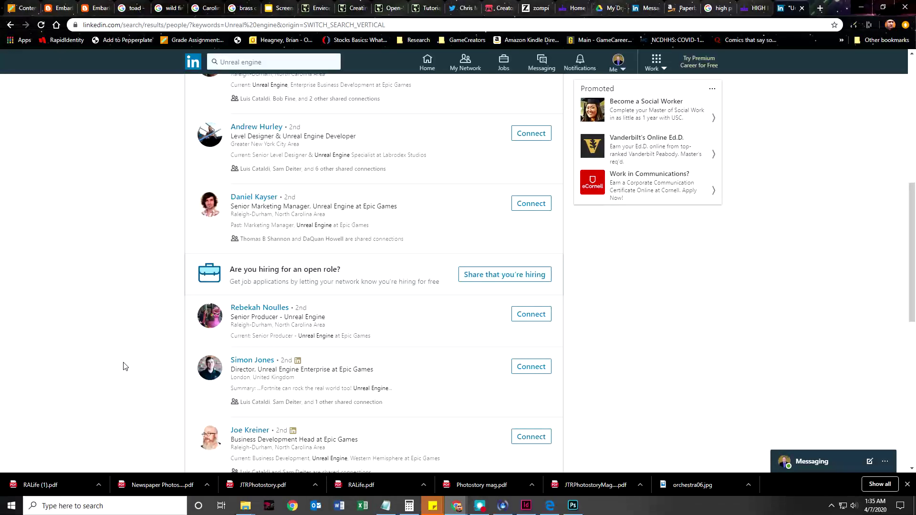
{"action": "scroll", "coordinate": [123, 366], "scroll_direction": "down", "scroll_amount": 4}
{"action": "scroll", "coordinate": [272, 227], "scroll_direction": "up", "scroll_amount": 3}
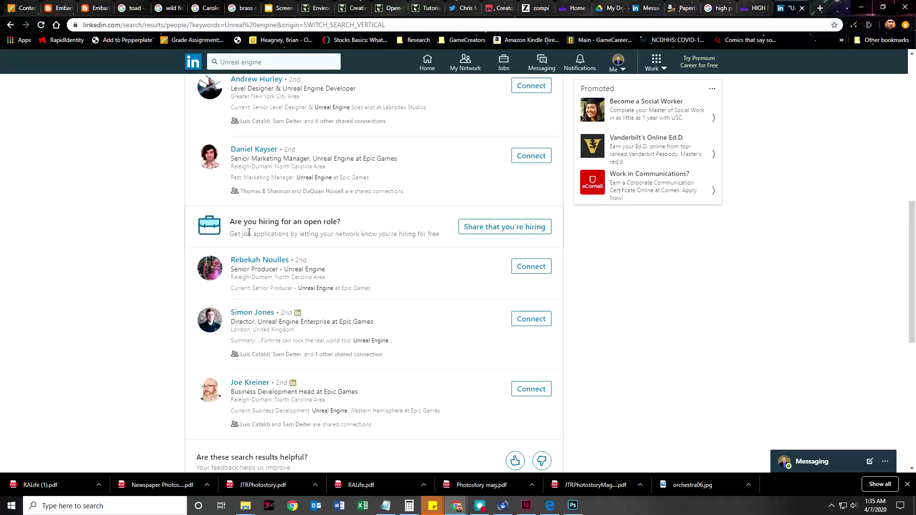
{"action": "scroll", "coordinate": [132, 278], "scroll_direction": "up", "scroll_amount": 1}
{"action": "scroll", "coordinate": [132, 278], "scroll_direction": "up", "scroll_amount": 9}
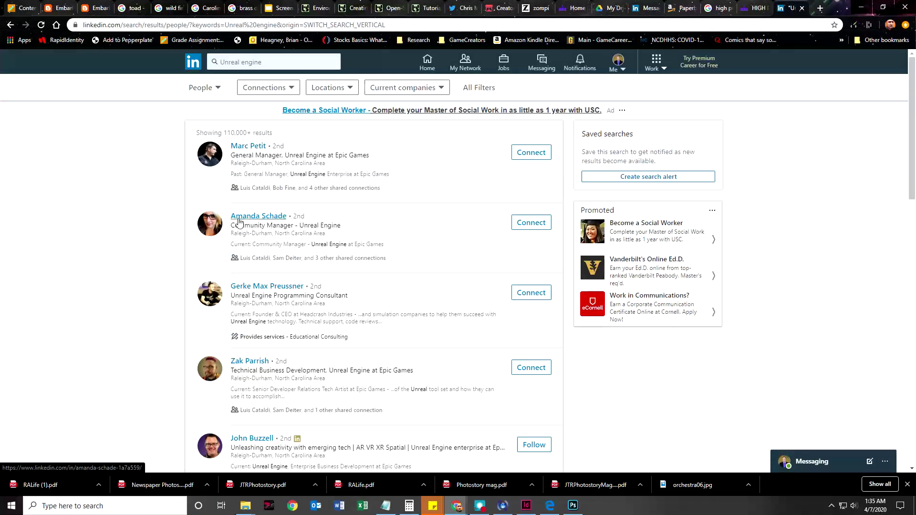
{"action": "scroll", "coordinate": [260, 372], "scroll_direction": "down", "scroll_amount": 3}
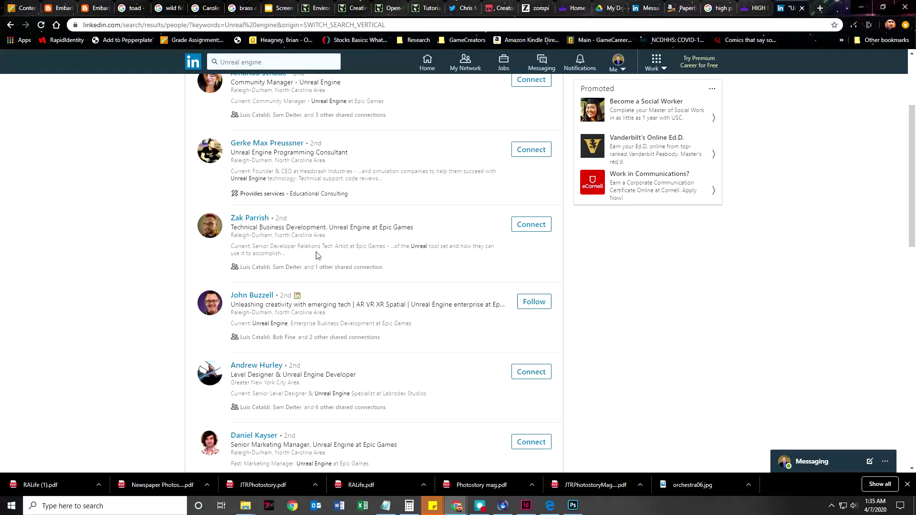
{"action": "scroll", "coordinate": [317, 254], "scroll_direction": "up", "scroll_amount": 3}
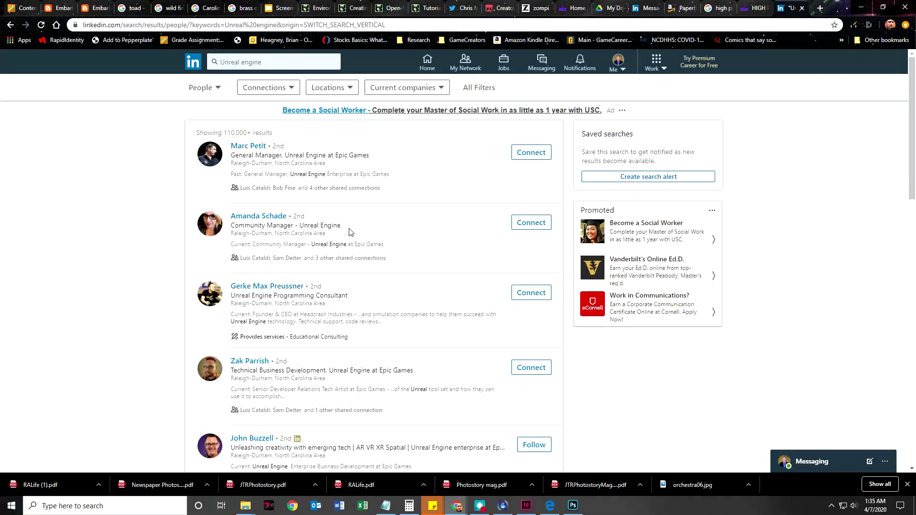
{"action": "left_click_drag", "start_coordinate": [348, 227], "coordinate": [232, 228]}
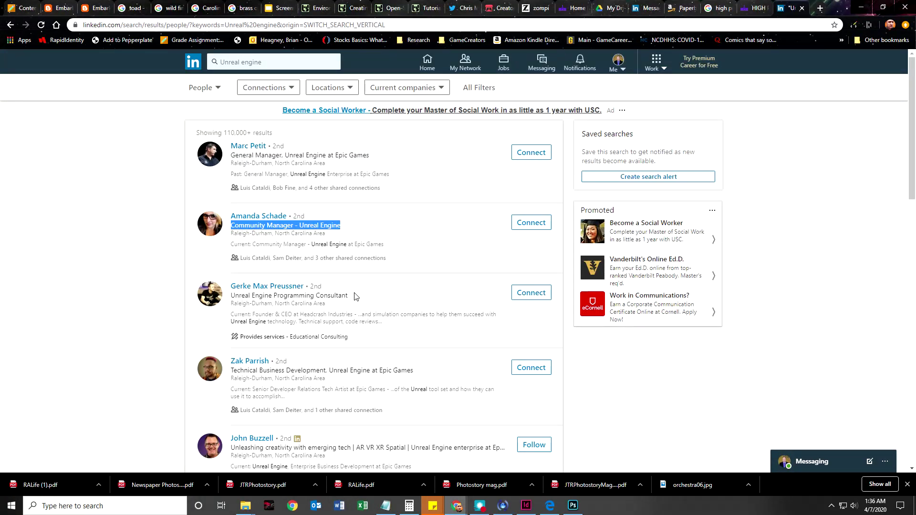
{"action": "left_click_drag", "start_coordinate": [360, 299], "coordinate": [232, 299]}
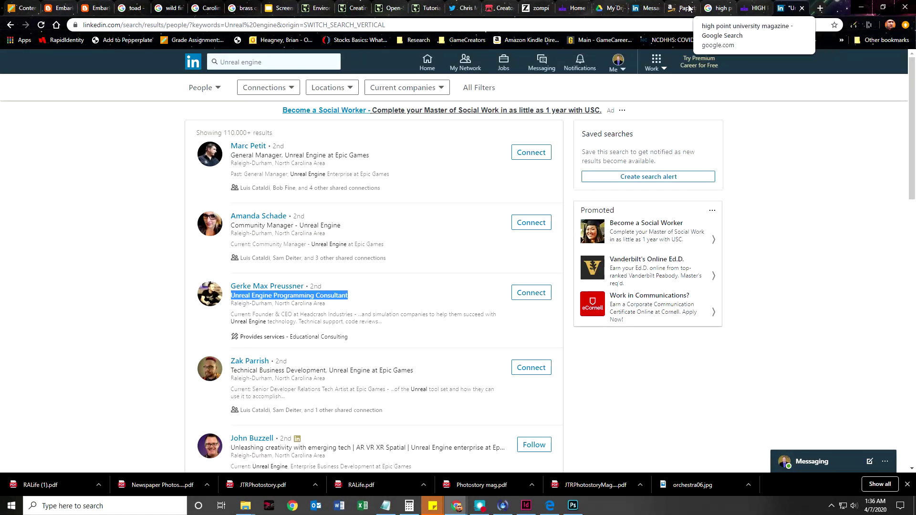
{"action": "left_click", "coordinate": [621, 64]}
{"action": "left_click", "coordinate": [557, 128]}
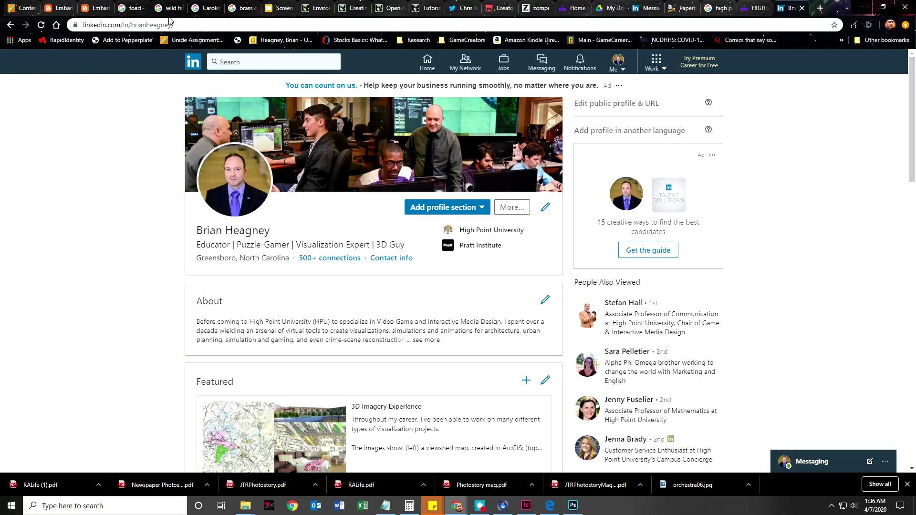
Switch to InDesign and turn a copy of the FeelinBrassy square into a bar about 4.52 × 1.04 in below the swatch grid.
{"action": "left_click", "coordinate": [526, 505]}
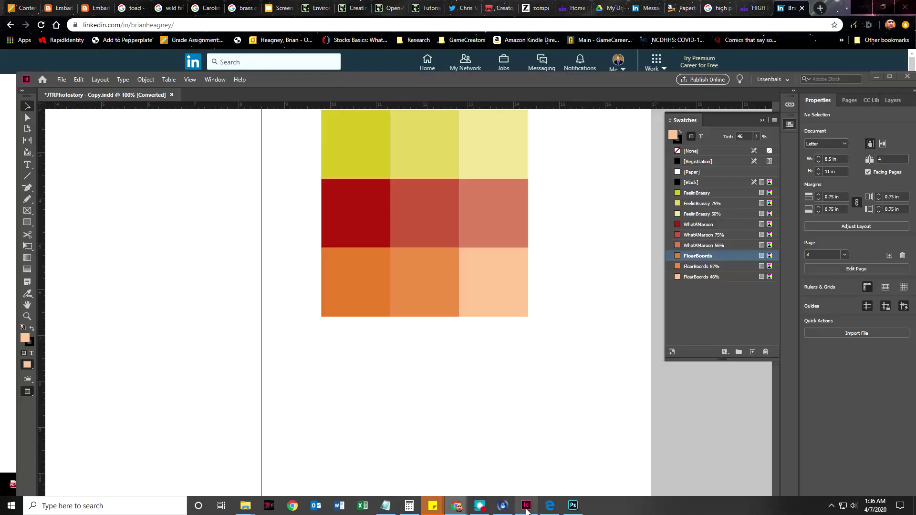
{"action": "scroll", "coordinate": [387, 384], "scroll_direction": "up", "scroll_amount": 2}
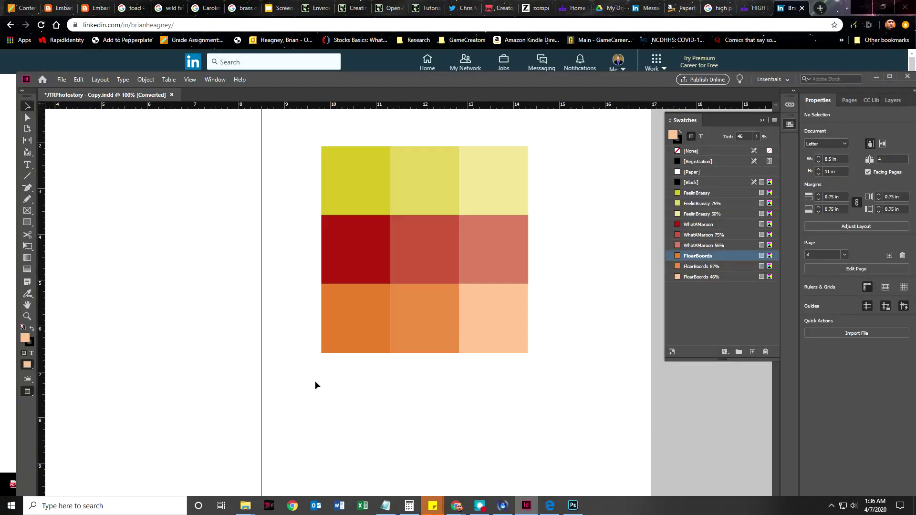
{"action": "left_click", "coordinate": [348, 186]}
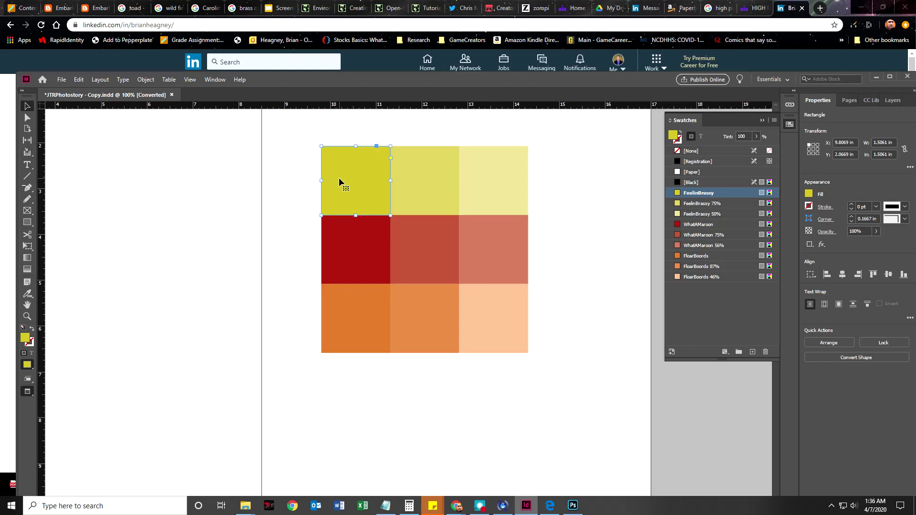
{"action": "left_click_drag", "start_coordinate": [366, 166], "coordinate": [529, 429]}
{"action": "scroll", "coordinate": [579, 387], "scroll_direction": "down", "scroll_amount": 2}
{"action": "left_click_drag", "start_coordinate": [420, 389], "coordinate": [423, 369]}
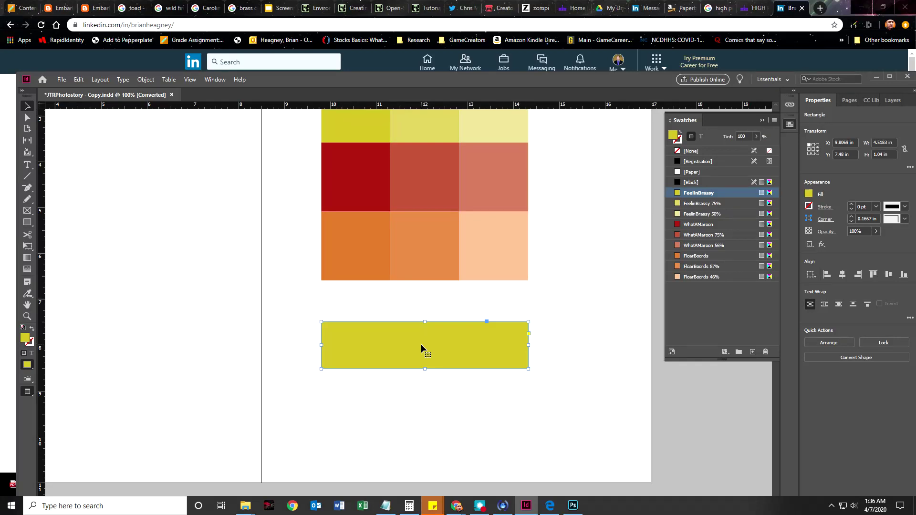
{"action": "left_click_drag", "start_coordinate": [439, 342], "coordinate": [440, 342]}
Try a text frame about 4.52 × 0.81 in below the brassy bar, containing the person's full name, and delete it.
{"action": "left_click", "coordinate": [26, 165]}
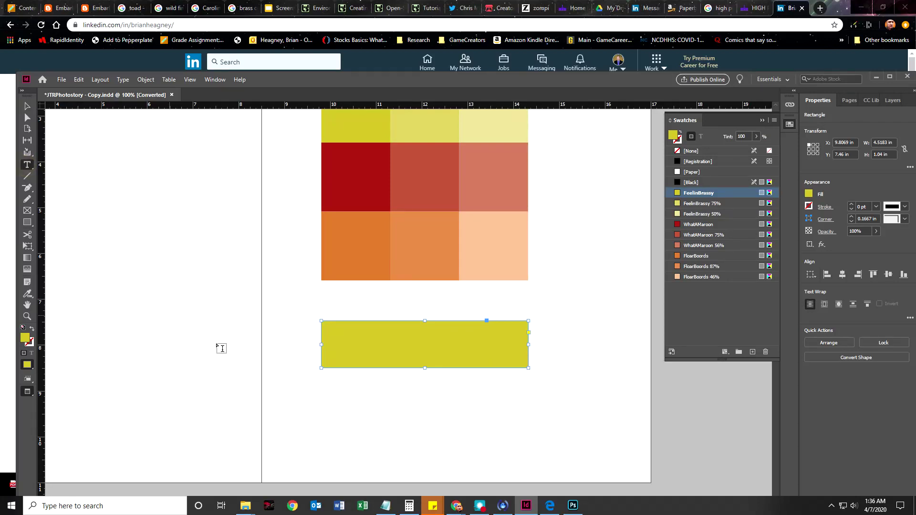
{"action": "left_click_drag", "start_coordinate": [321, 388], "coordinate": [528, 425]}
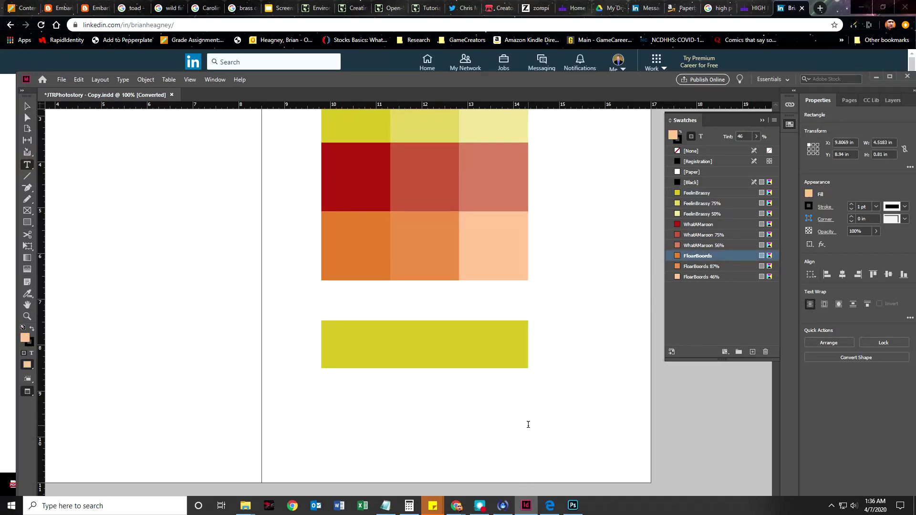
{"action": "type", "text": "Bra"}
{"action": "type", "text": "ian Heagney"}
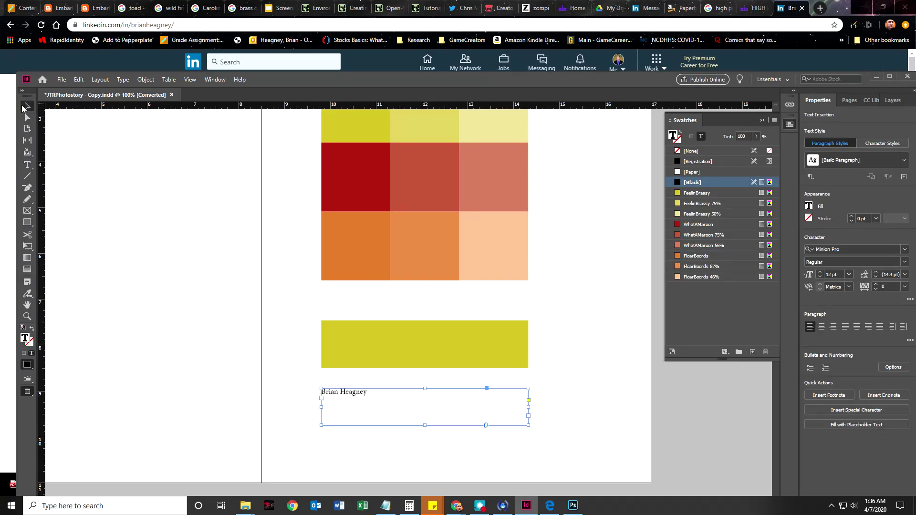
{"action": "left_click", "coordinate": [27, 106]}
{"action": "key", "text": "Delete"}
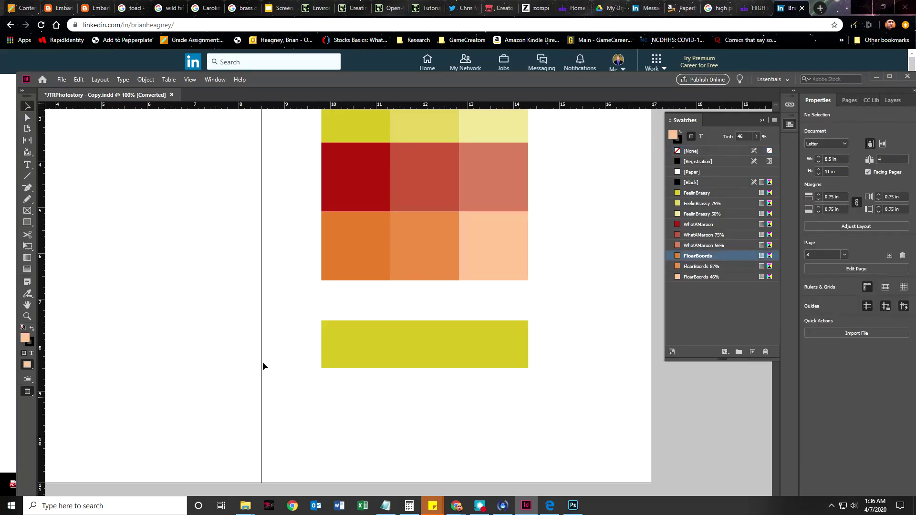
Turn the brassy bar below the swatch grid into a text frame and enter the person's full name in it.
{"action": "left_click", "coordinate": [27, 165]}
{"action": "left_click", "coordinate": [359, 338]}
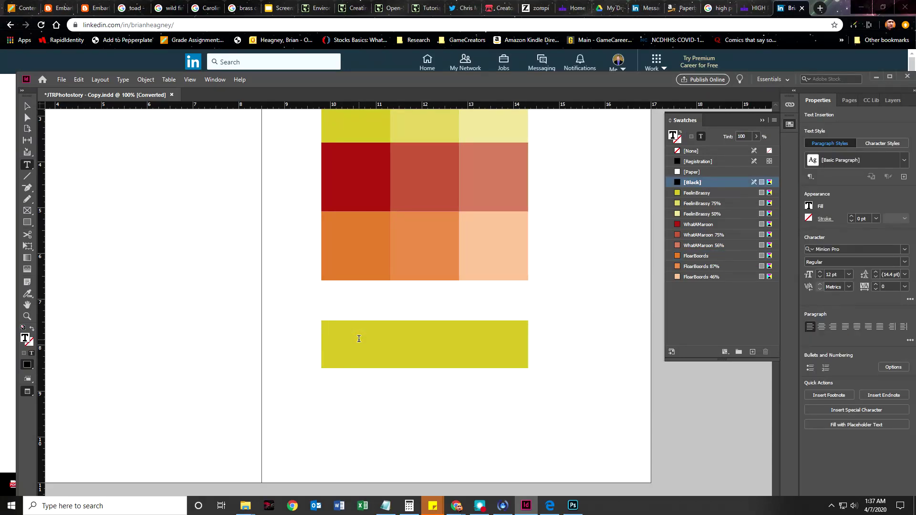
{"action": "type", "text": "Brian Heagney"}
Collapse the swatch list and set the font of the name in the brassy bar to Brush Script Std.
{"action": "triple_click", "coordinate": [360, 326]}
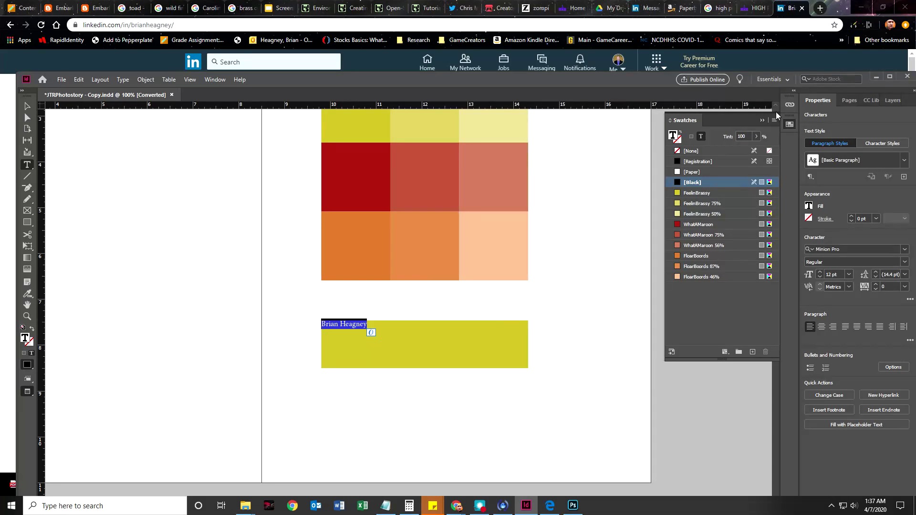
{"action": "left_click", "coordinate": [762, 120]}
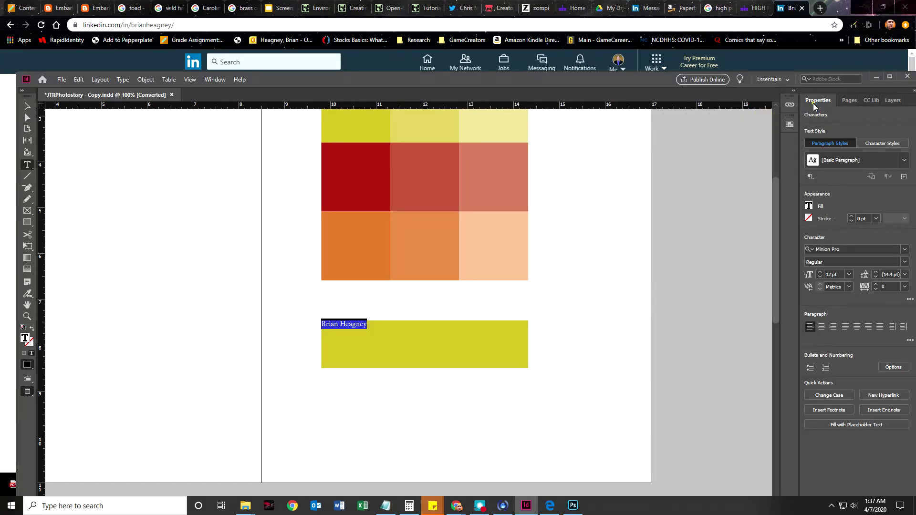
{"action": "left_click_drag", "start_coordinate": [784, 159], "coordinate": [678, 167]}
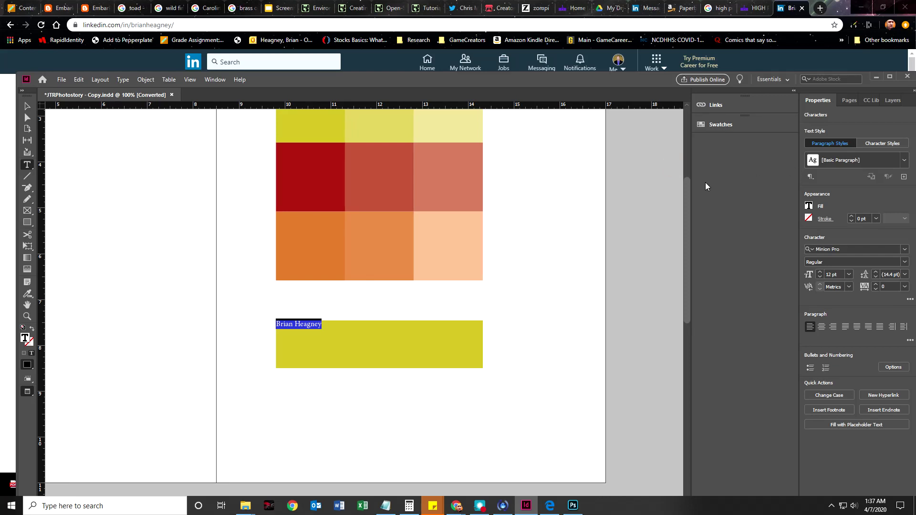
{"action": "left_click_drag", "start_coordinate": [692, 193], "coordinate": [791, 193]}
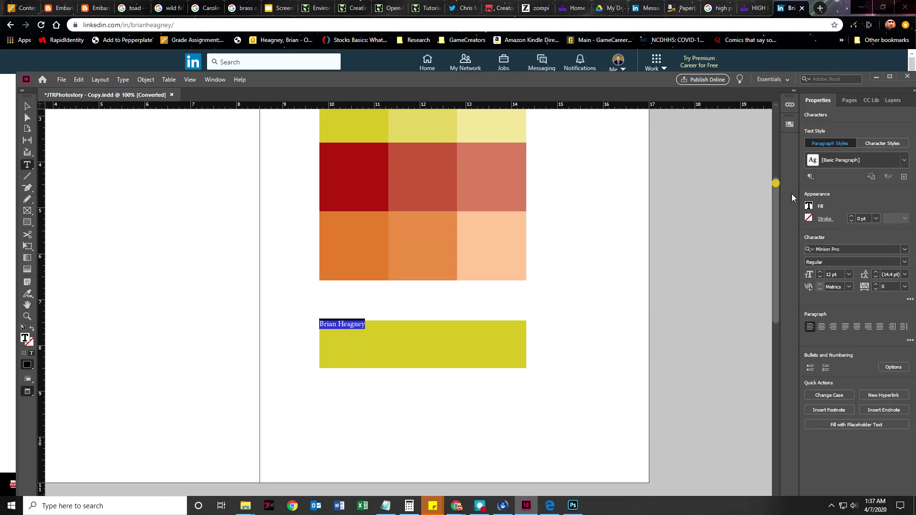
{"action": "left_click", "coordinate": [904, 249]}
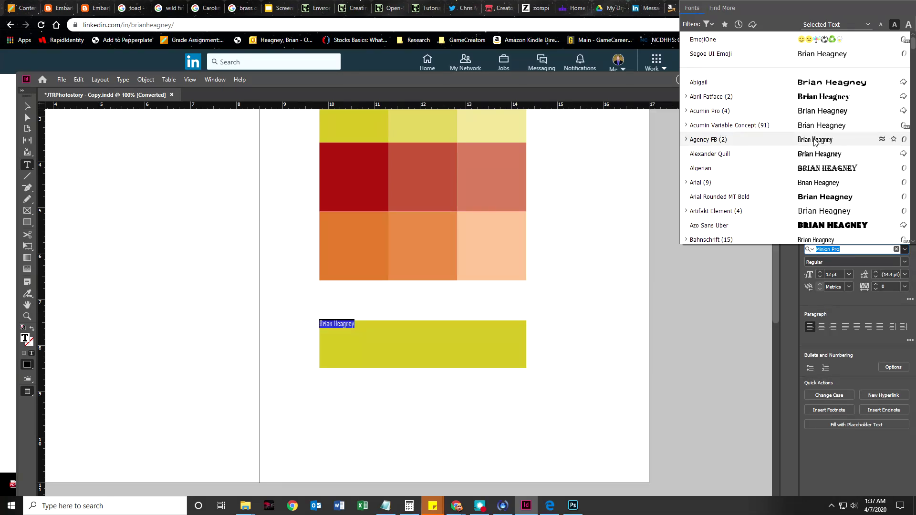
{"action": "scroll", "coordinate": [819, 181], "scroll_direction": "down", "scroll_amount": 3}
{"action": "scroll", "coordinate": [818, 229], "scroll_direction": "down", "scroll_amount": 2}
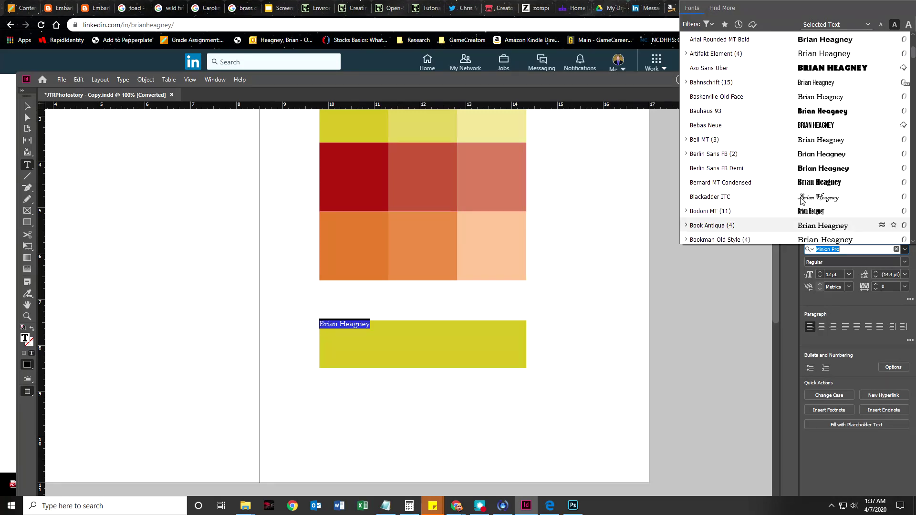
{"action": "scroll", "coordinate": [812, 229], "scroll_direction": "down", "scroll_amount": 4}
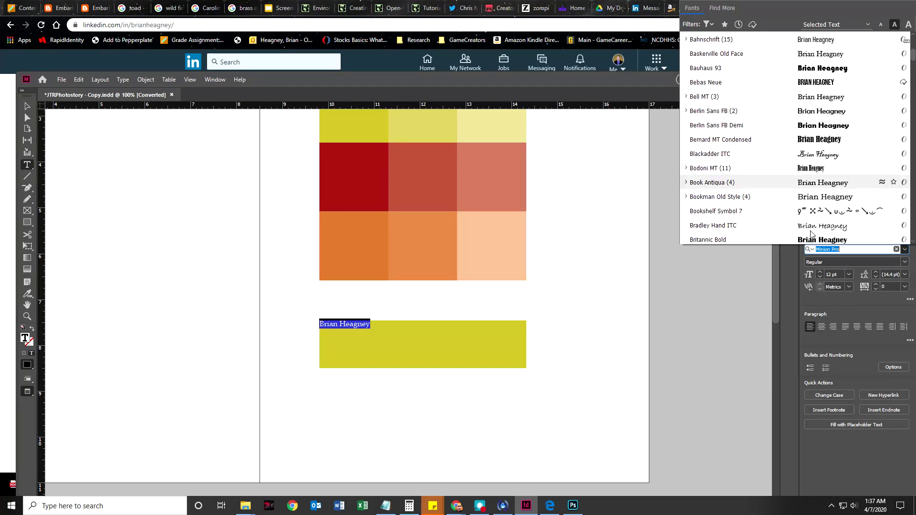
{"action": "scroll", "coordinate": [811, 234], "scroll_direction": "down", "scroll_amount": 1}
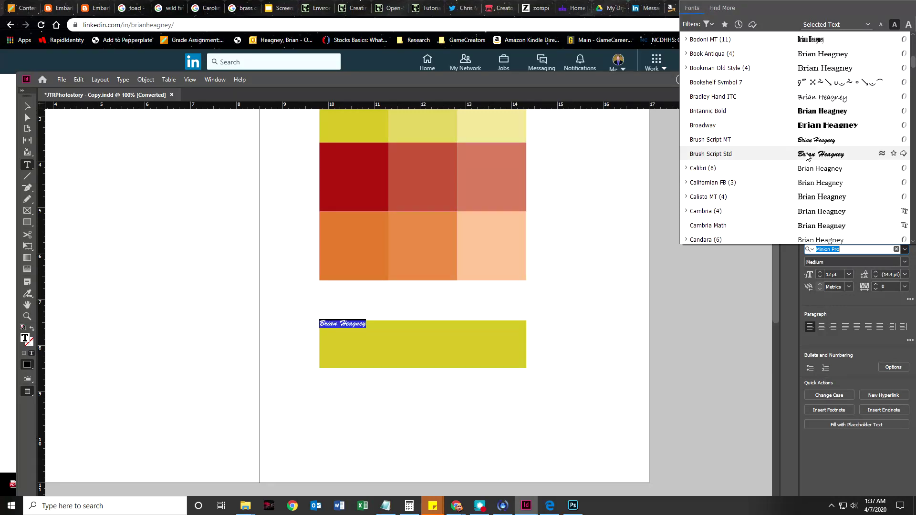
{"action": "left_click", "coordinate": [820, 153]}
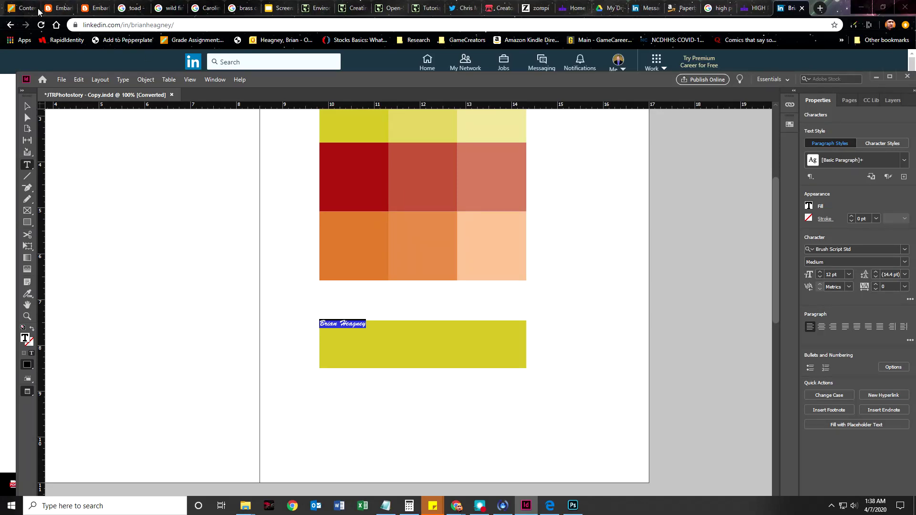
Switch to the browser, open the weekly readings spreadsheet from the Swatchy Schemey assignment, and follow its "Rule 2: Limit your colors" link.
{"action": "left_click", "coordinate": [22, 8]}
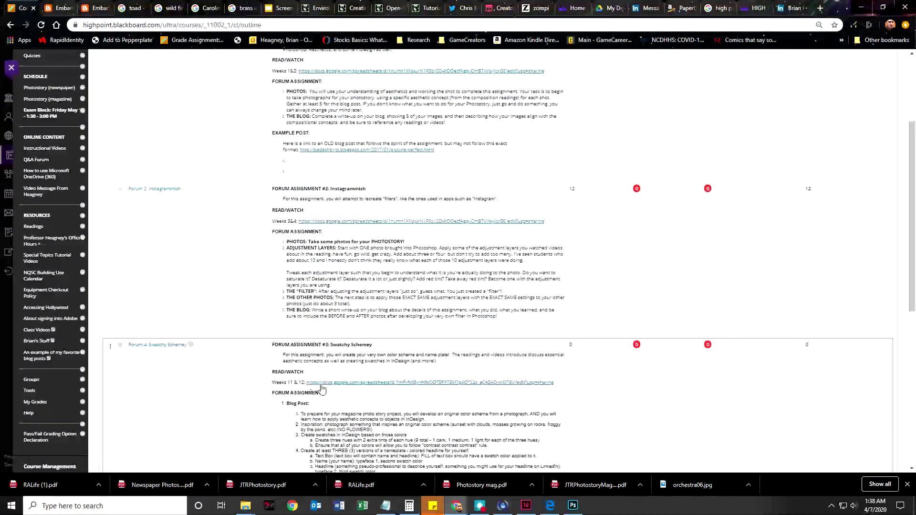
{"action": "left_click", "coordinate": [318, 381]}
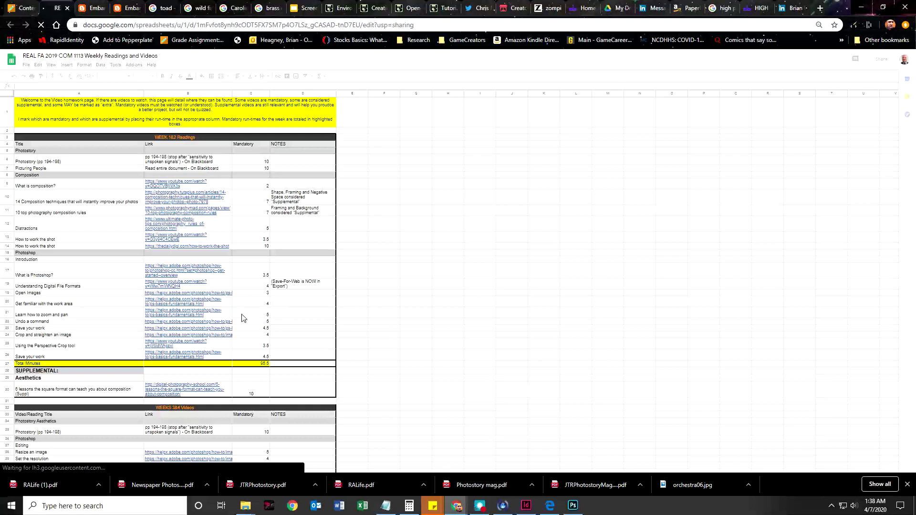
{"action": "scroll", "coordinate": [244, 333], "scroll_direction": "down", "scroll_amount": 5}
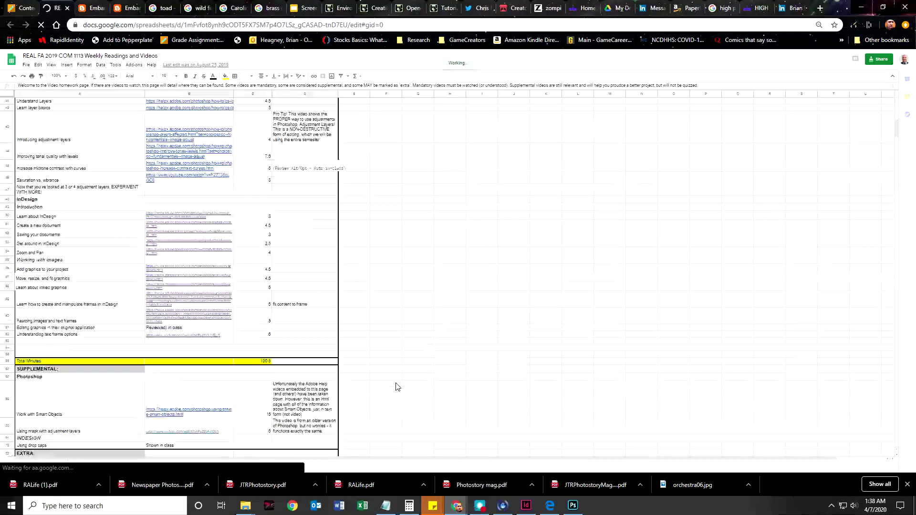
{"action": "scroll", "coordinate": [396, 386], "scroll_direction": "down", "scroll_amount": 5}
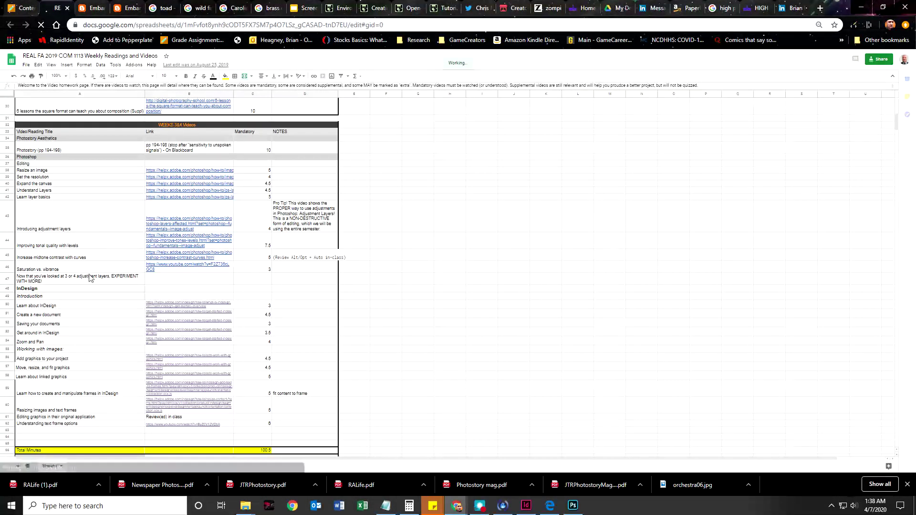
{"action": "scroll", "coordinate": [127, 359], "scroll_direction": "up", "scroll_amount": 2}
{"action": "scroll", "coordinate": [191, 420], "scroll_direction": "down", "scroll_amount": 10}
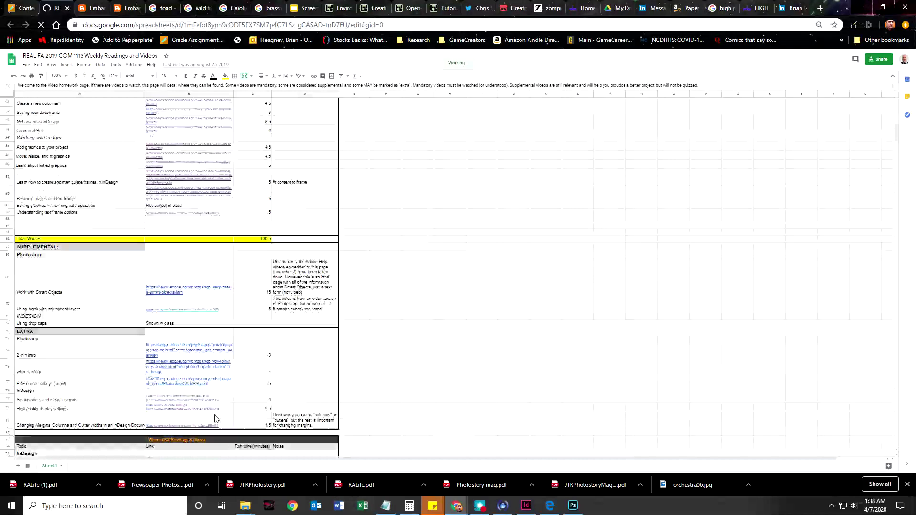
{"action": "scroll", "coordinate": [231, 409], "scroll_direction": "down", "scroll_amount": 4}
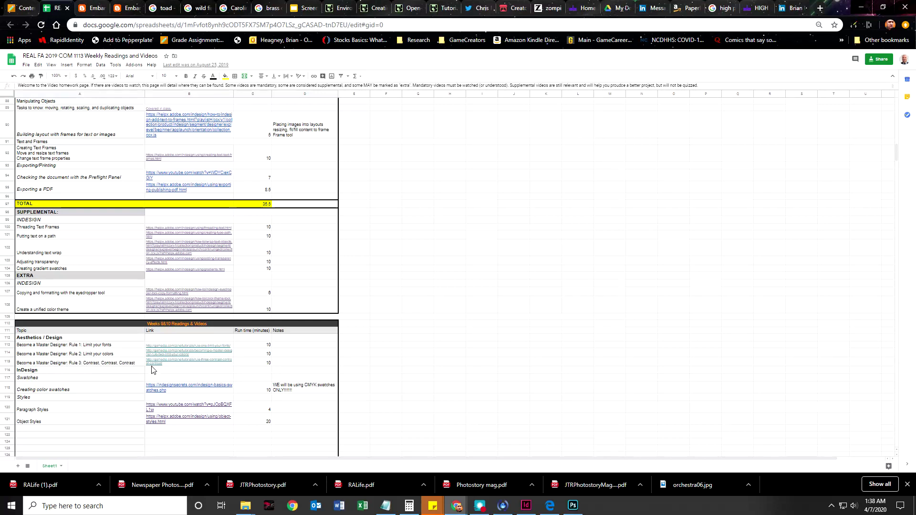
{"action": "mouse_move", "coordinate": [169, 347]}
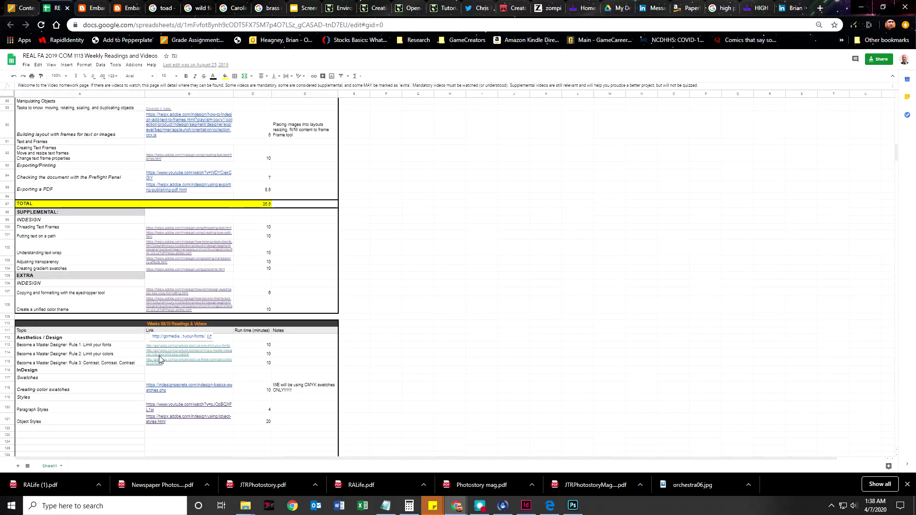
{"action": "left_click", "coordinate": [185, 341]}
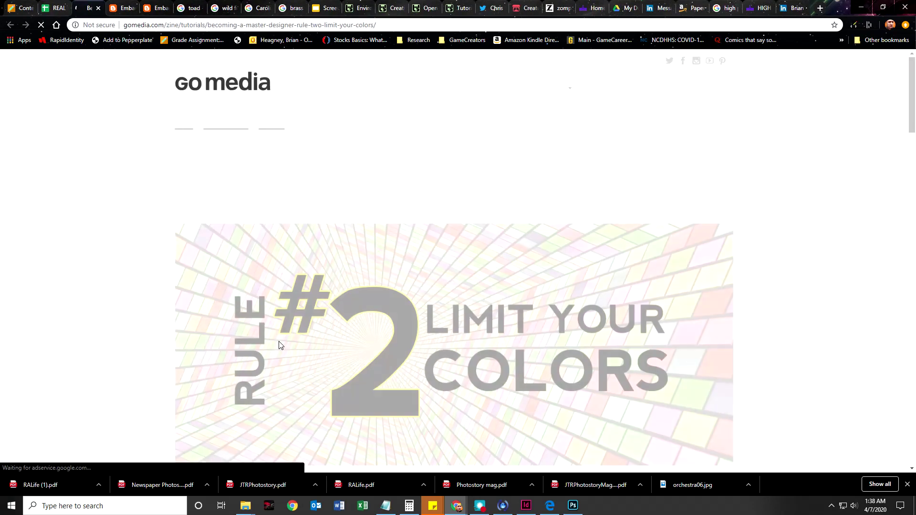
Examine the Limit Your Colors article's value ranges, sample colour palette and finished gift flyer design.
{"action": "scroll", "coordinate": [331, 305], "scroll_direction": "down", "scroll_amount": 10}
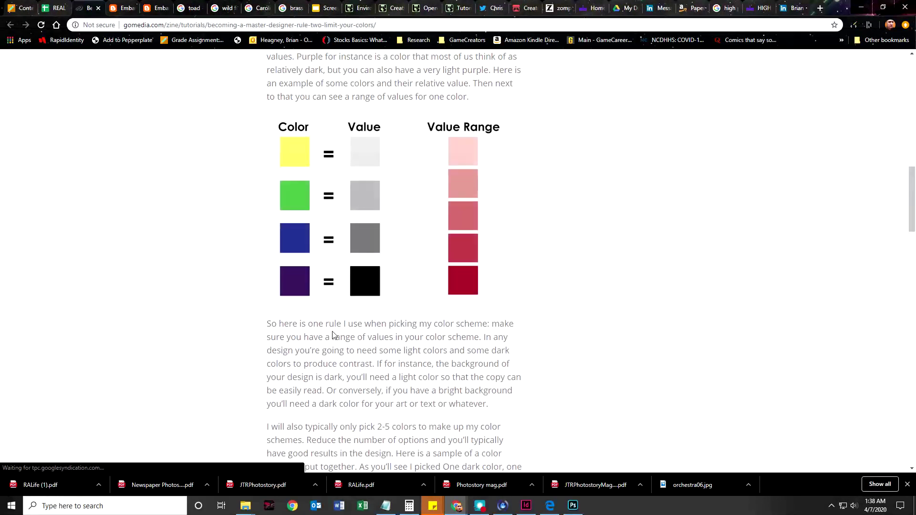
{"action": "scroll", "coordinate": [353, 301], "scroll_direction": "down", "scroll_amount": 10}
{"action": "scroll", "coordinate": [297, 287], "scroll_direction": "up", "scroll_amount": 4}
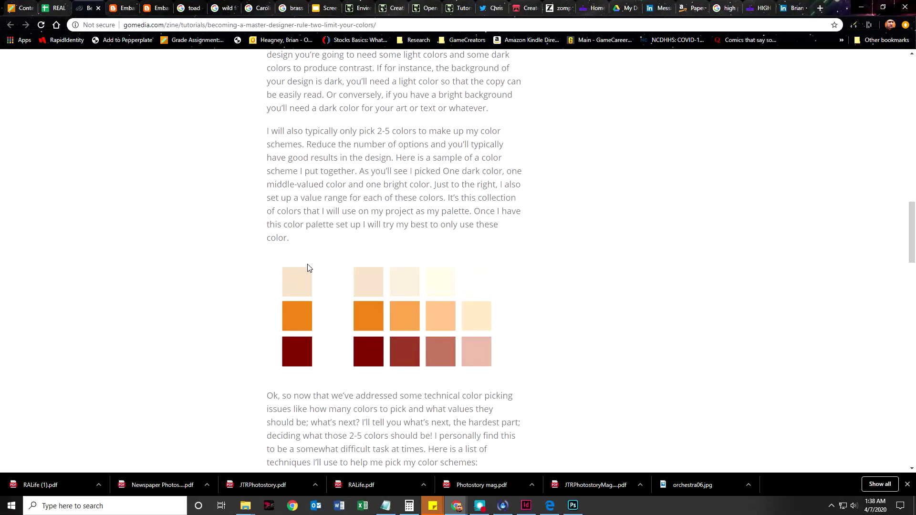
{"action": "scroll", "coordinate": [296, 334], "scroll_direction": "down", "scroll_amount": 5}
{"action": "scroll", "coordinate": [320, 310], "scroll_direction": "up", "scroll_amount": 5}
{"action": "scroll", "coordinate": [520, 301], "scroll_direction": "down", "scroll_amount": 5}
{"action": "scroll", "coordinate": [525, 295], "scroll_direction": "down", "scroll_amount": 9}
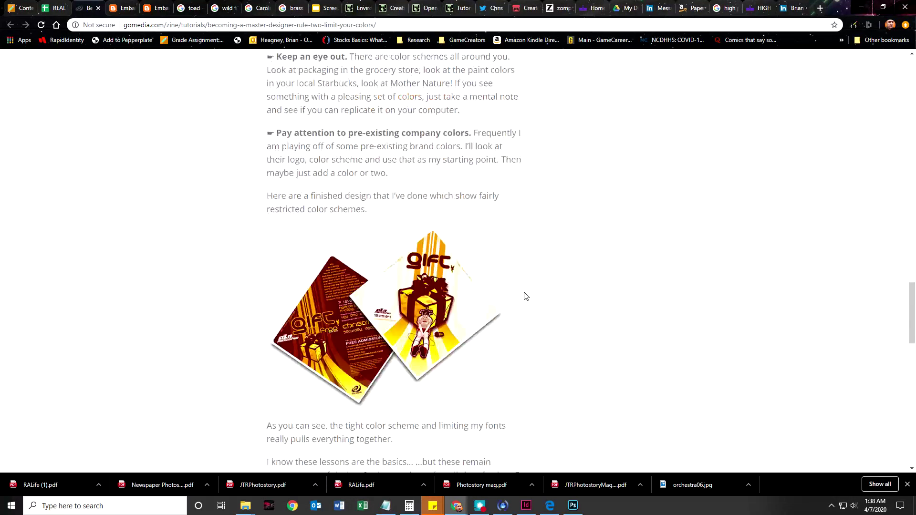
{"action": "scroll", "coordinate": [269, 233], "scroll_direction": "up", "scroll_amount": 1}
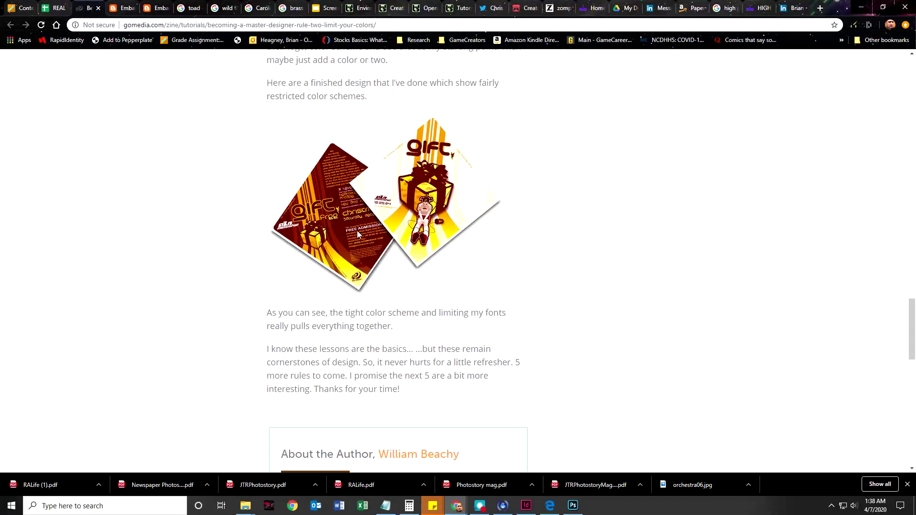
Enlarge the article page and compare the gift flyer's colours with the sample palette of tints.
{"action": "key", "text": "ctrl+plus"}
{"action": "key", "text": "ctrl+plus"}
{"action": "key", "text": "ctrl+plus"}
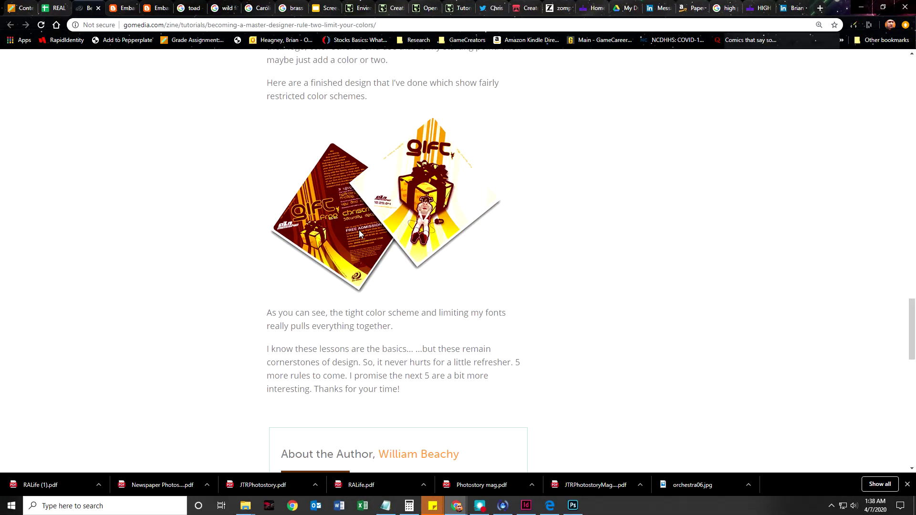
{"action": "scroll", "coordinate": [310, 267], "scroll_direction": "down", "scroll_amount": 2}
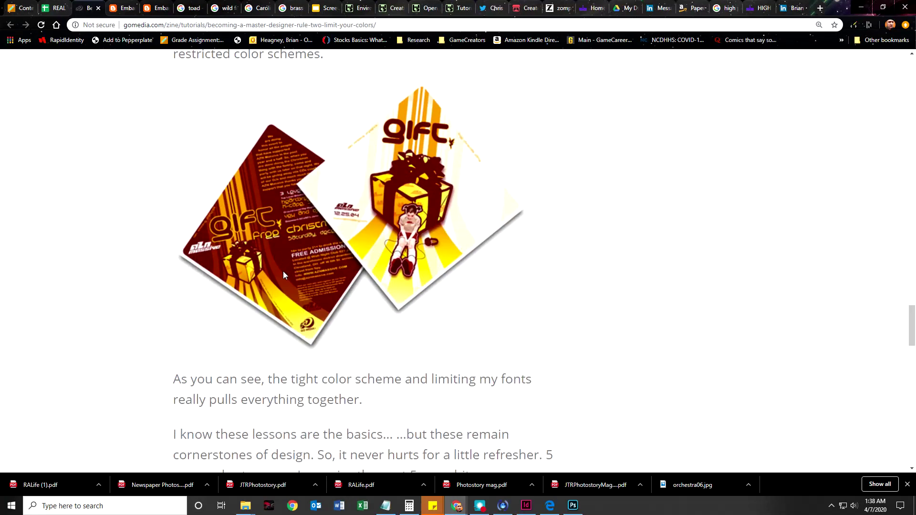
{"action": "scroll", "coordinate": [276, 300], "scroll_direction": "up", "scroll_amount": 8}
{"action": "scroll", "coordinate": [280, 313], "scroll_direction": "up", "scroll_amount": 8}
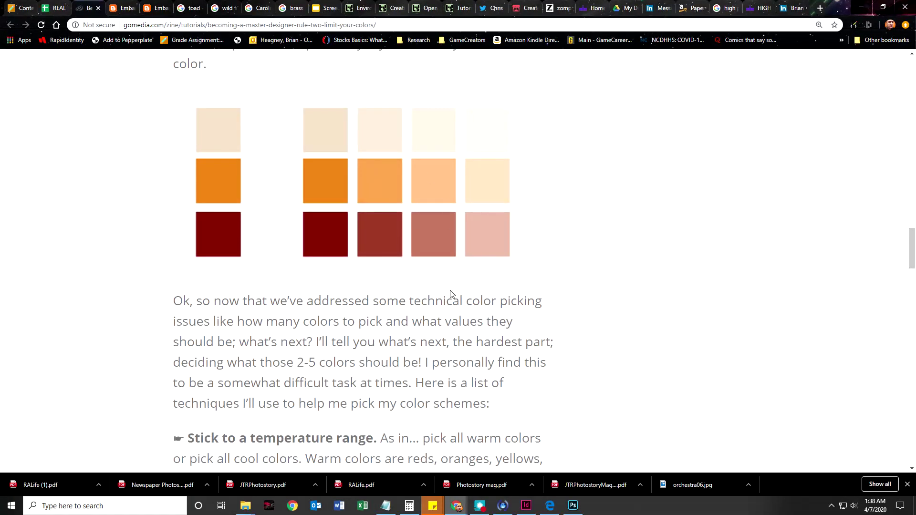
{"action": "scroll", "coordinate": [450, 293], "scroll_direction": "down", "scroll_amount": 15}
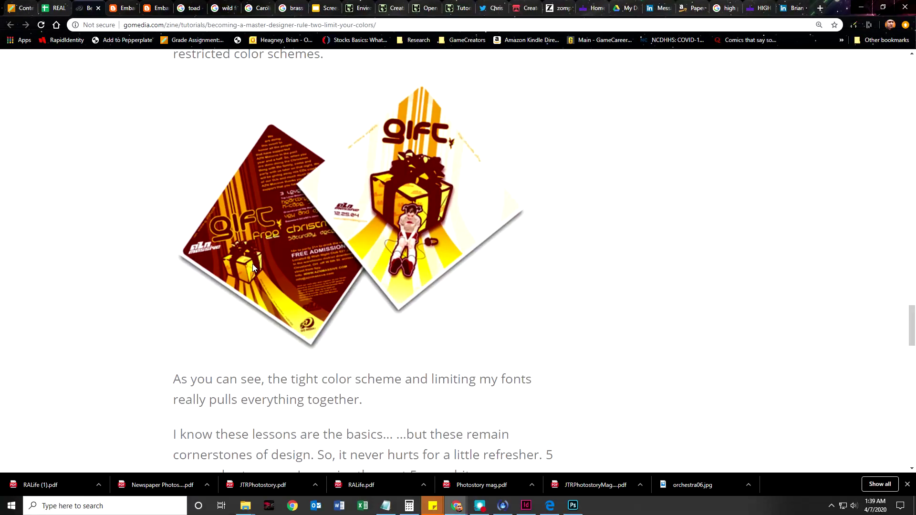
{"action": "scroll", "coordinate": [262, 304], "scroll_direction": "down", "scroll_amount": 12}
{"action": "scroll", "coordinate": [261, 304], "scroll_direction": "up", "scroll_amount": 20}
{"action": "scroll", "coordinate": [262, 308], "scroll_direction": "up", "scroll_amount": 5}
Open the "Rule 1: Limit your fonts" article from the readings spreadsheet and compare its good, bad and terrible font examples.
{"action": "key", "text": "ctrl+shift+Tab"}
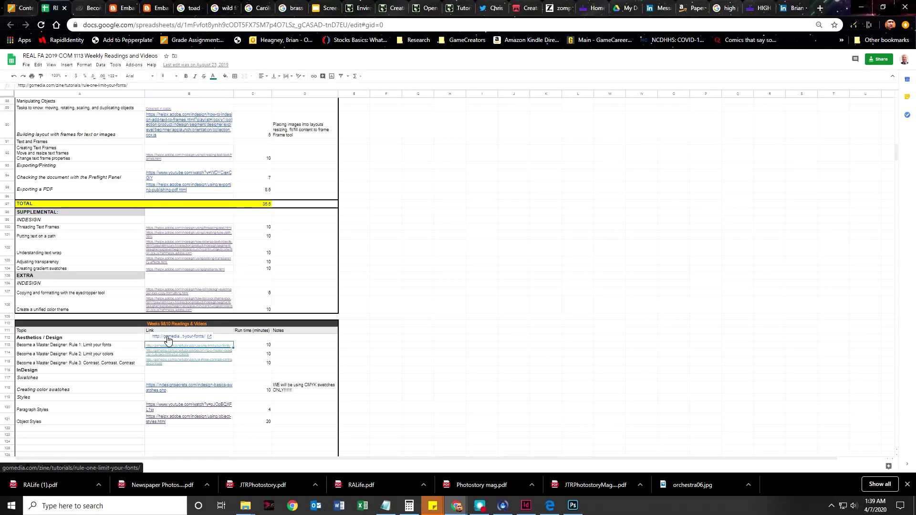
{"action": "left_click", "coordinate": [168, 340]}
{"action": "scroll", "coordinate": [285, 304], "scroll_direction": "down", "scroll_amount": 10}
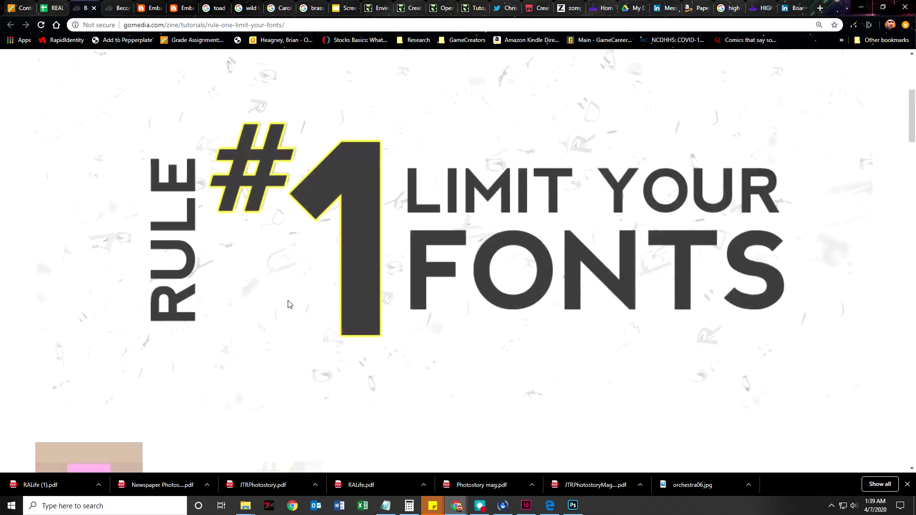
{"action": "scroll", "coordinate": [289, 304], "scroll_direction": "down", "scroll_amount": 15}
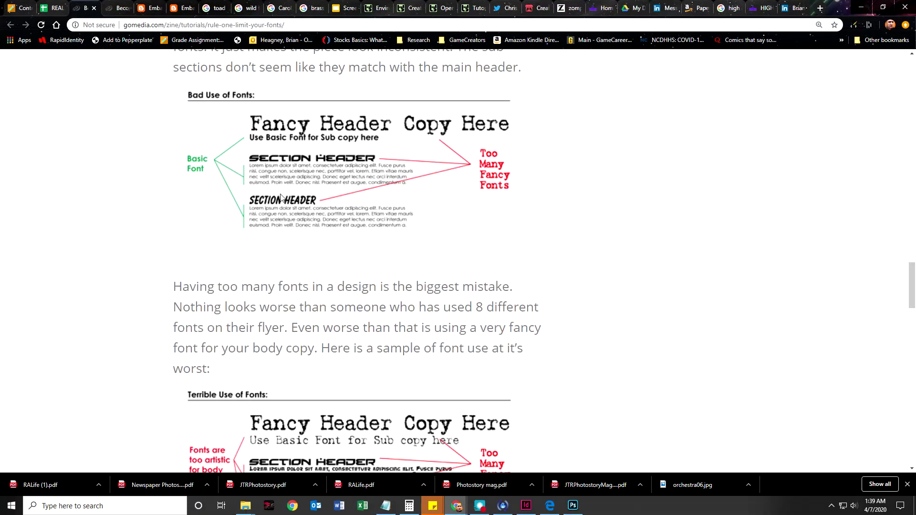
{"action": "scroll", "coordinate": [275, 257], "scroll_direction": "down", "scroll_amount": 5}
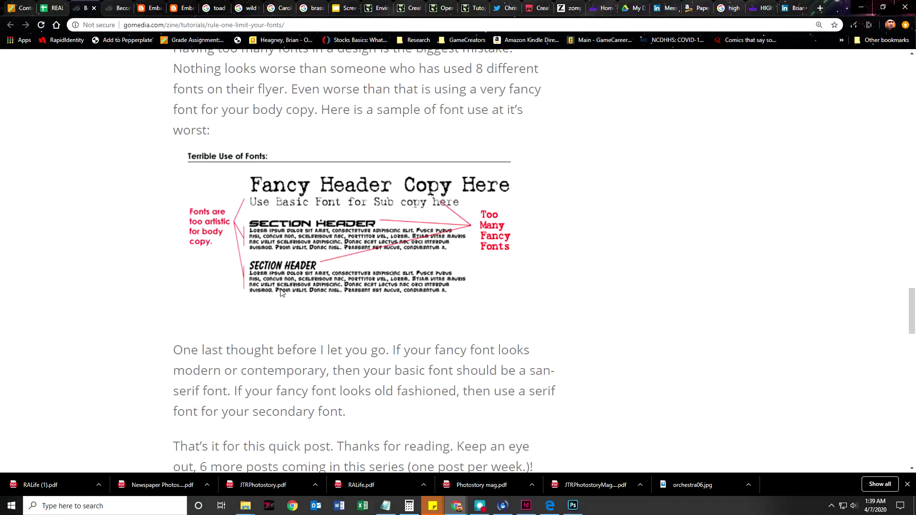
{"action": "scroll", "coordinate": [282, 293], "scroll_direction": "up", "scroll_amount": 6}
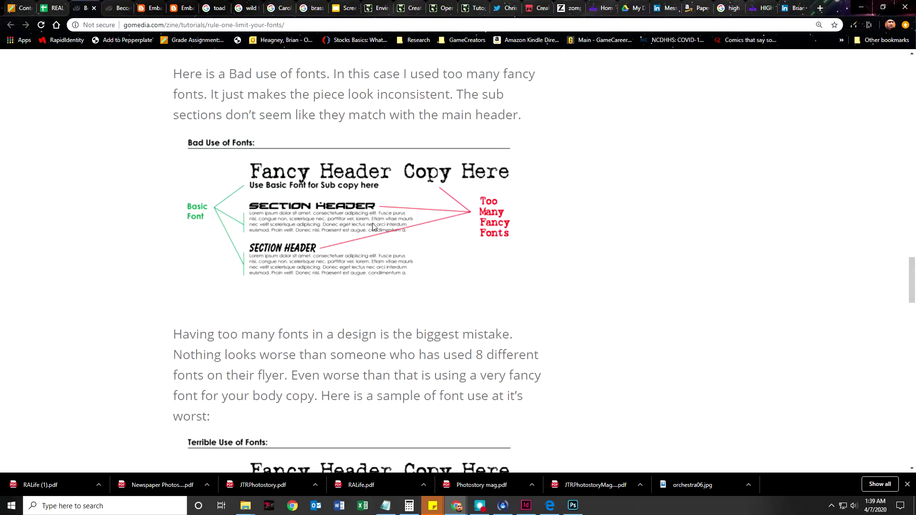
{"action": "scroll", "coordinate": [359, 217], "scroll_direction": "up", "scroll_amount": 8}
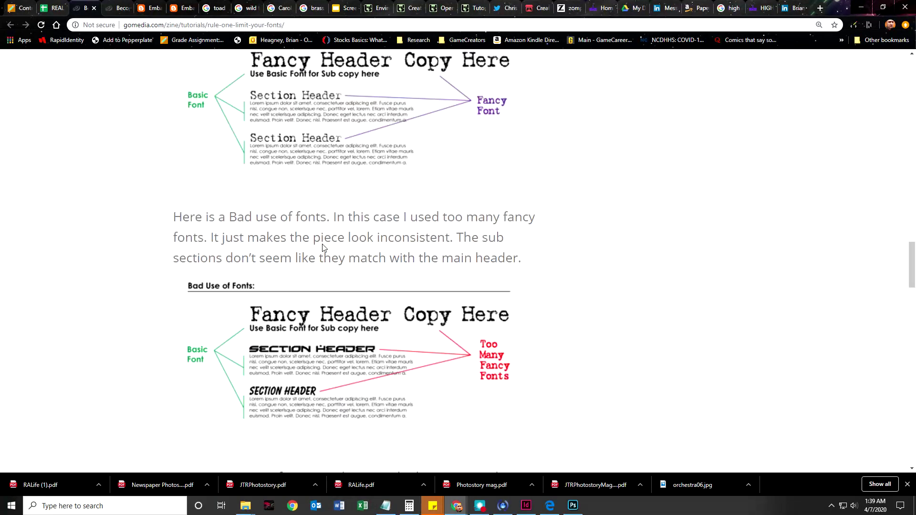
{"action": "scroll", "coordinate": [295, 337], "scroll_direction": "down", "scroll_amount": 2}
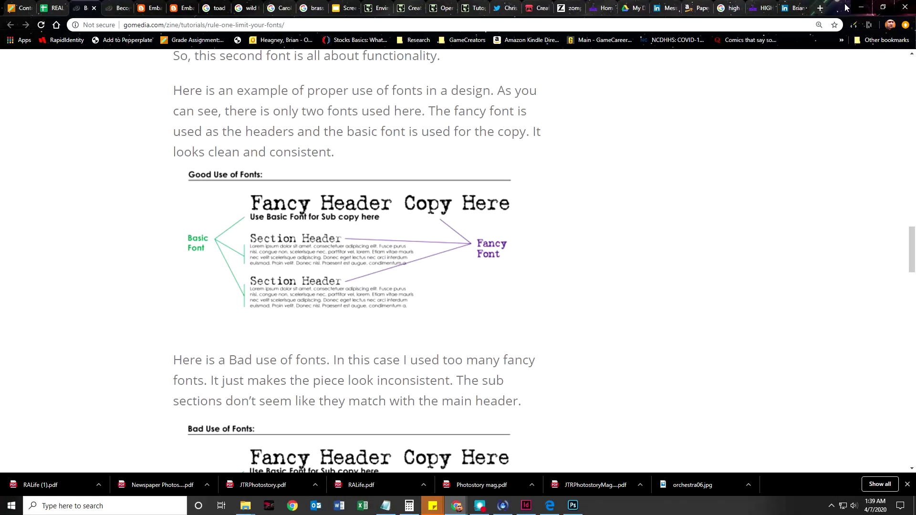
Return to InDesign and set the font size of the name in the brassy bar to 36 pt.
{"action": "left_click", "coordinate": [861, 7]}
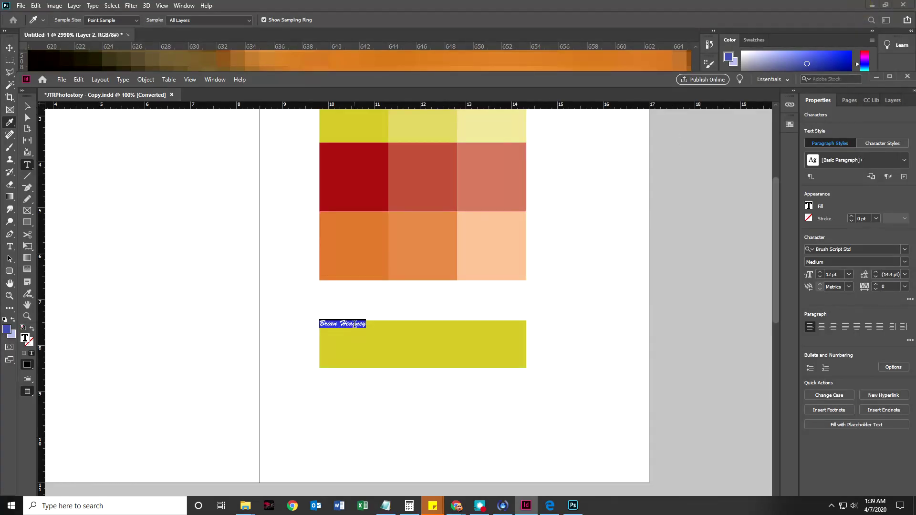
{"action": "left_click", "coordinate": [850, 273]}
{"action": "left_click", "coordinate": [839, 395]}
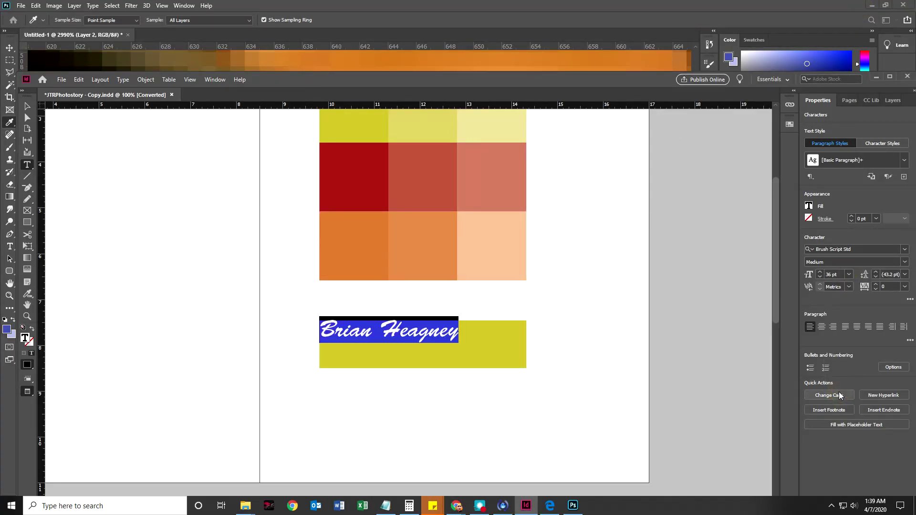
Center the name horizontally in the brassy bar and start a new line beneath it.
{"action": "left_click", "coordinate": [821, 326]}
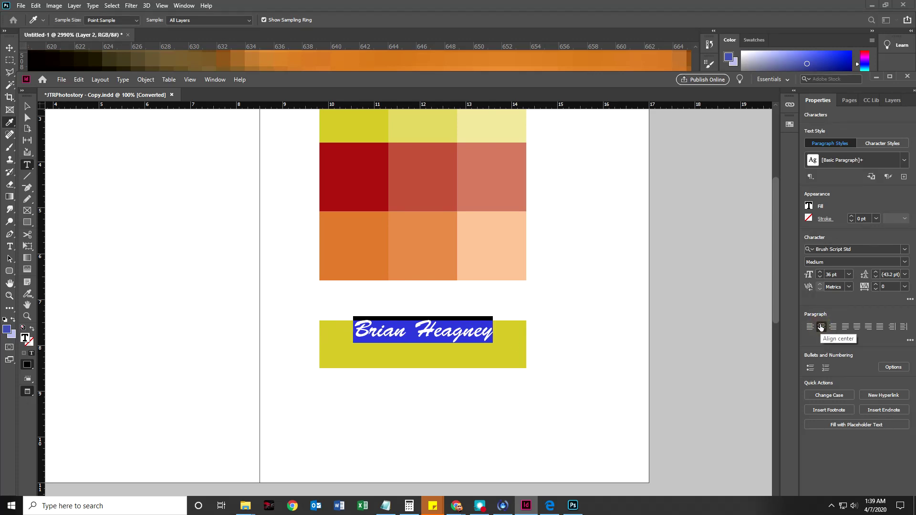
{"action": "left_click", "coordinate": [476, 332]}
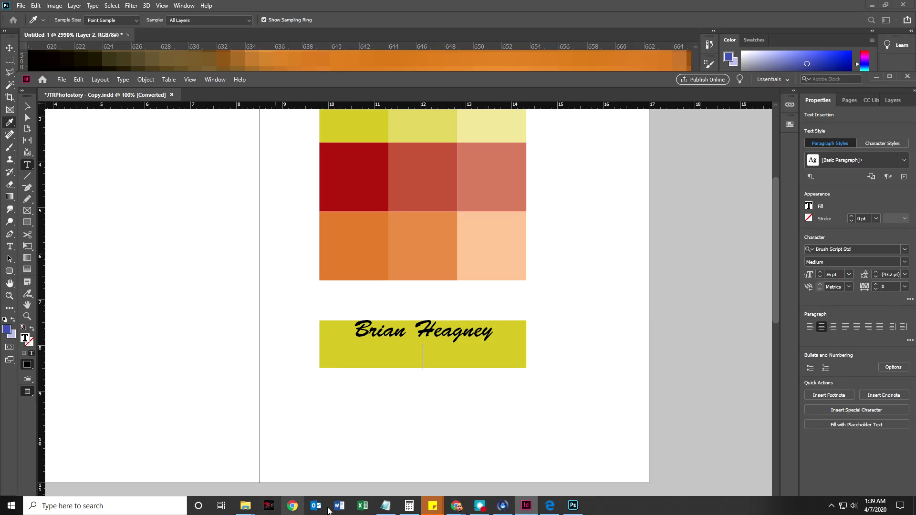
Copy the headline "Educator | Puzzle-Gamer | Visualization Expert | 3D Guy" from the LinkedIn profile and paste it under the name in InDesign.
{"action": "mouse_move", "coordinate": [456, 506]}
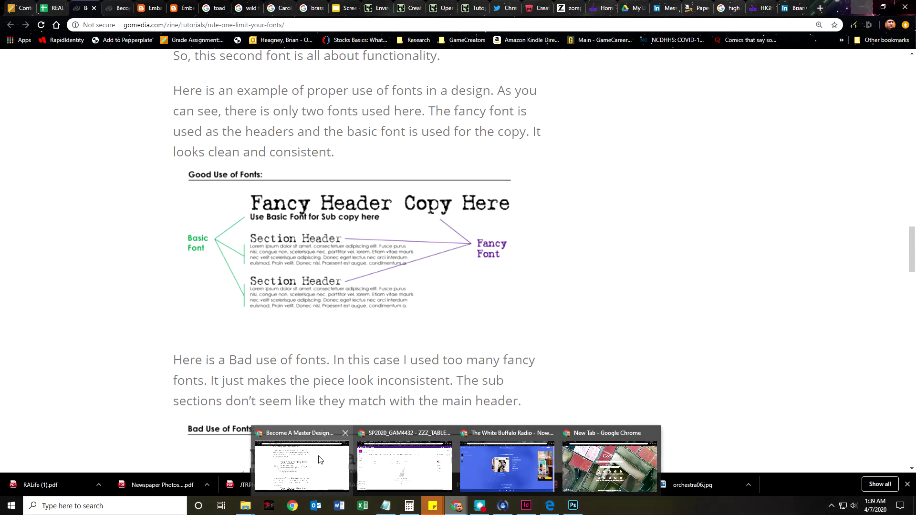
{"action": "left_click", "coordinate": [319, 459]}
{"action": "left_click", "coordinate": [794, 7]}
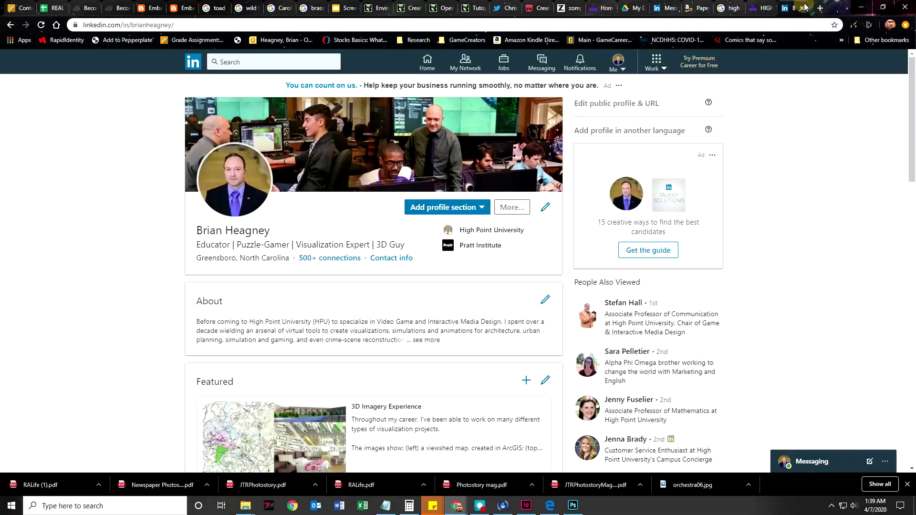
{"action": "left_click_drag", "start_coordinate": [413, 250], "coordinate": [198, 244]}
{"action": "key", "text": "ctrl+c"}
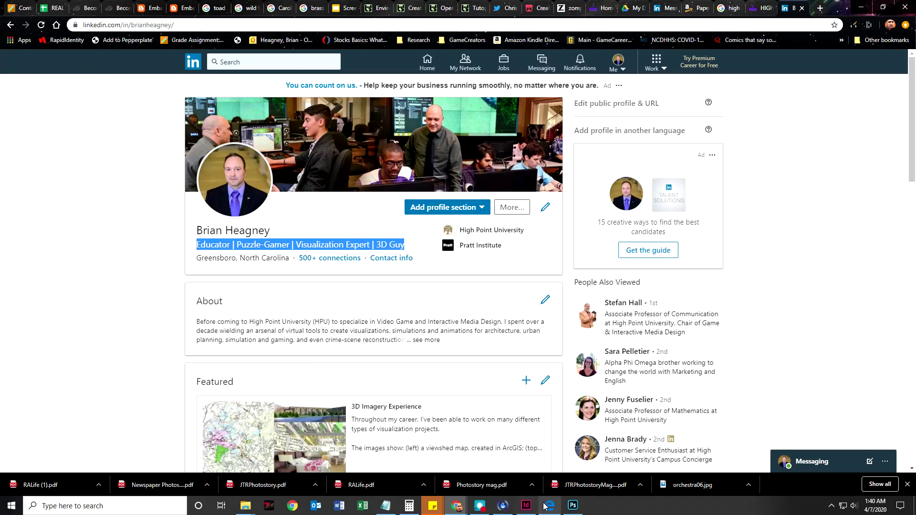
{"action": "left_click", "coordinate": [527, 506]}
{"action": "key", "text": "ctrl+v"}
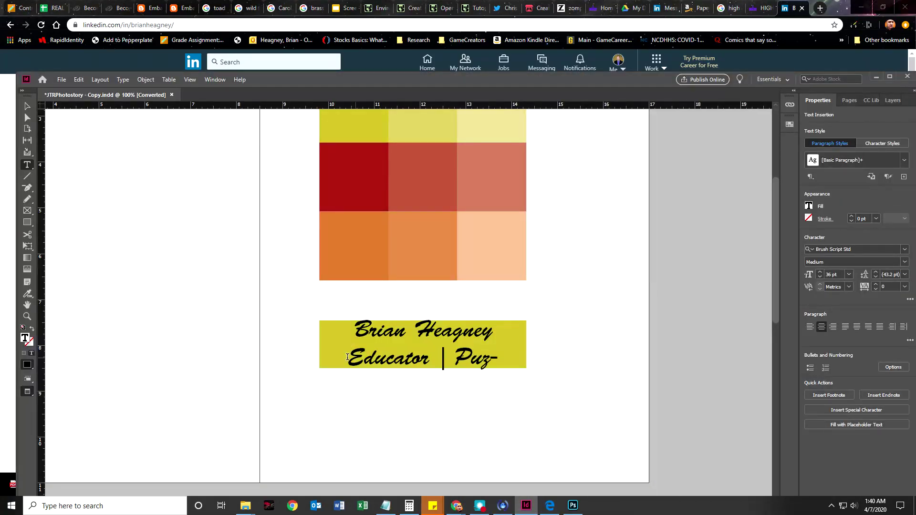
Reduce the headline text in the brassy bar to 10 pt, repeating it for the words that flow in from the overset text.
{"action": "left_click_drag", "start_coordinate": [348, 358], "coordinate": [507, 368]}
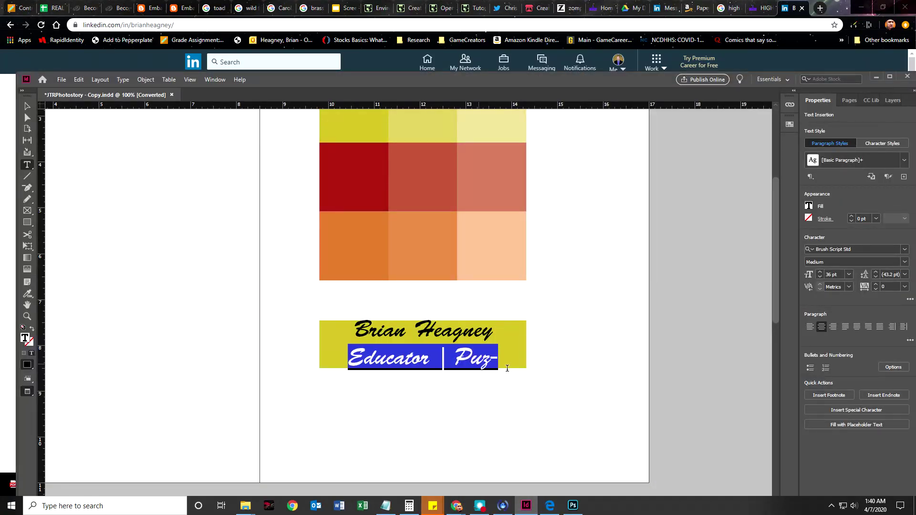
{"action": "left_click", "coordinate": [849, 275]}
{"action": "left_click", "coordinate": [835, 306]}
{"action": "left_click_drag", "start_coordinate": [326, 358], "coordinate": [619, 359]}
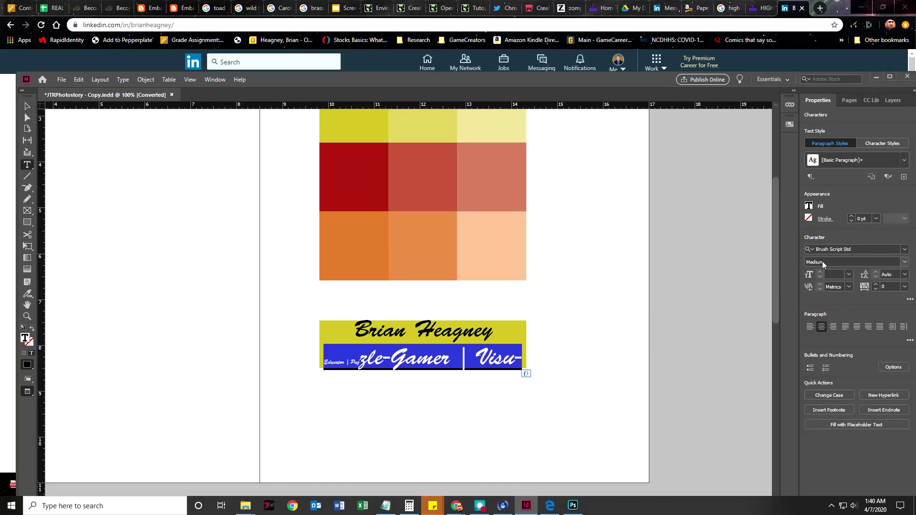
{"action": "left_click", "coordinate": [849, 275]}
{"action": "left_click", "coordinate": [837, 324]}
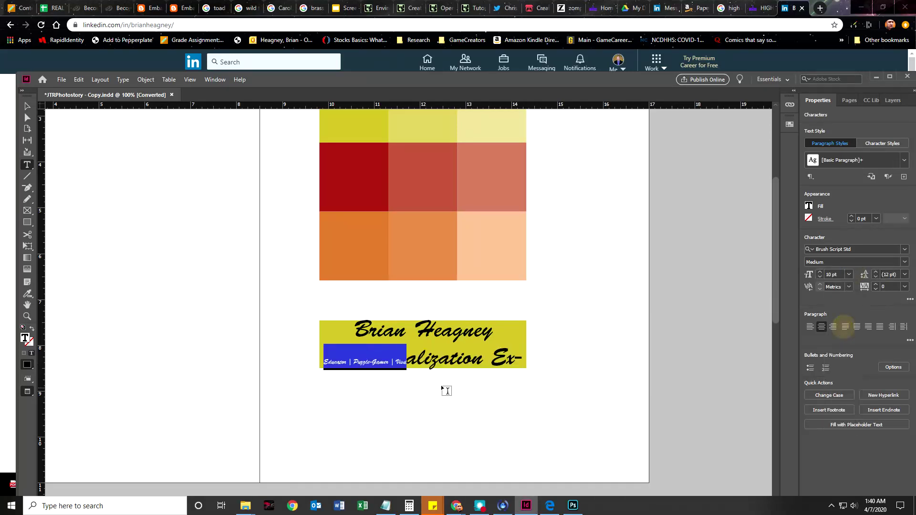
{"action": "left_click", "coordinate": [419, 356]}
{"action": "left_click", "coordinate": [429, 356]}
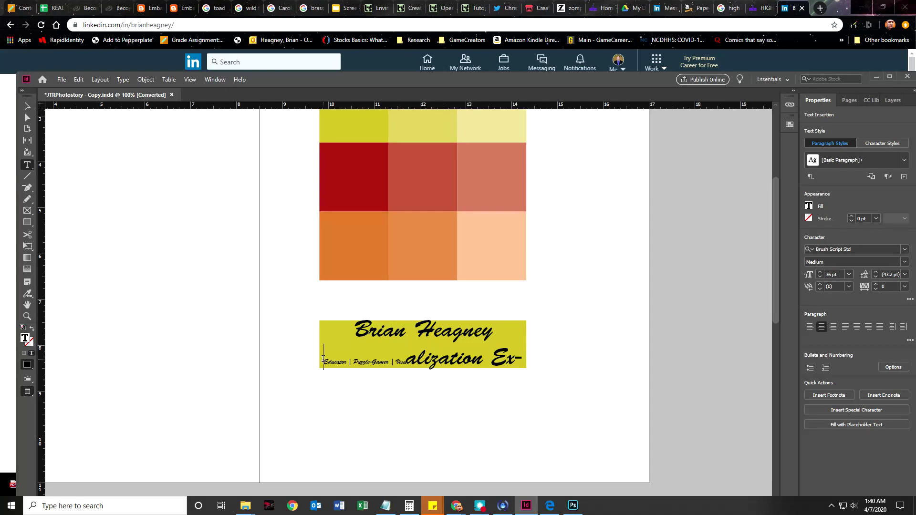
{"action": "left_click_drag", "start_coordinate": [323, 358], "coordinate": [525, 371]}
{"action": "left_click", "coordinate": [849, 274]}
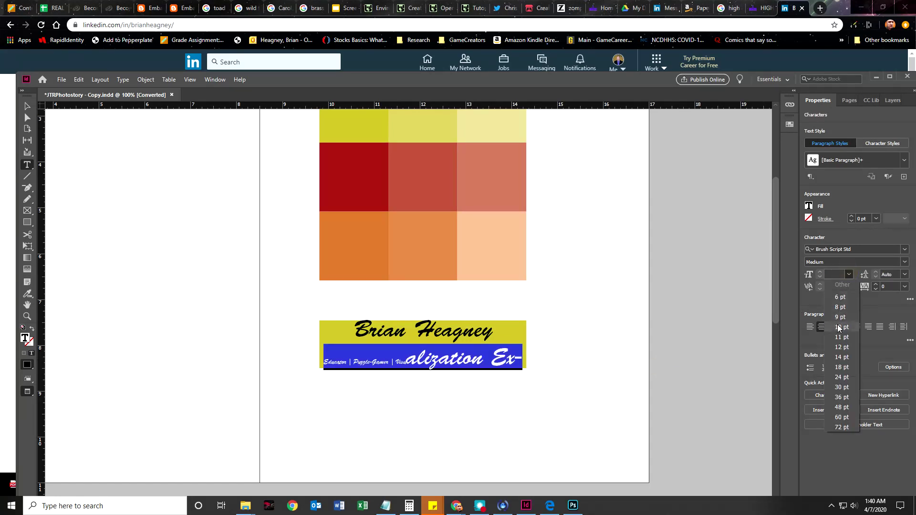
{"action": "left_click", "coordinate": [839, 327]}
Set the selected headline line to 6 pt to pull its remaining overset words into the bar.
{"action": "left_click_drag", "start_coordinate": [323, 360], "coordinate": [527, 368]}
{"action": "left_click", "coordinate": [848, 275]}
{"action": "left_click", "coordinate": [838, 288]}
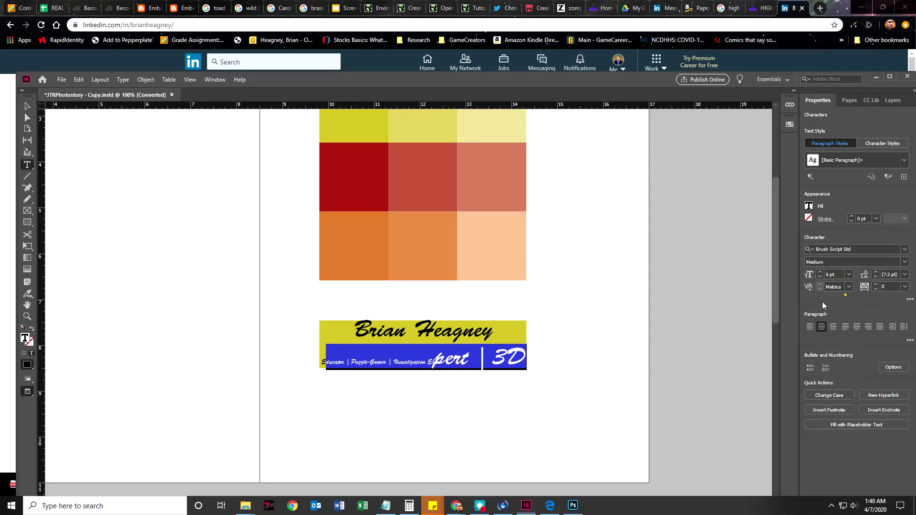
Set the font size of the whole headline under the name to 11 pt.
{"action": "left_click", "coordinate": [355, 362]}
{"action": "left_click_drag", "start_coordinate": [355, 362], "coordinate": [548, 360]}
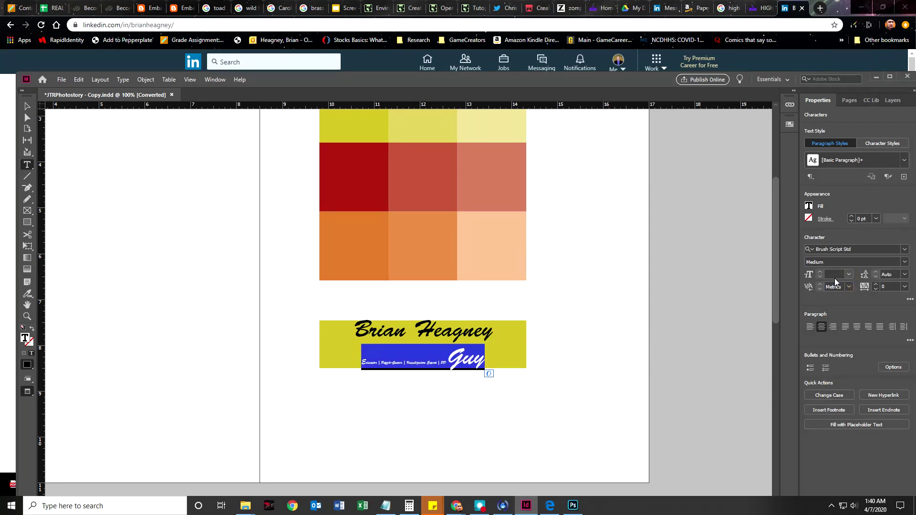
{"action": "left_click", "coordinate": [849, 275]}
{"action": "left_click", "coordinate": [843, 337]}
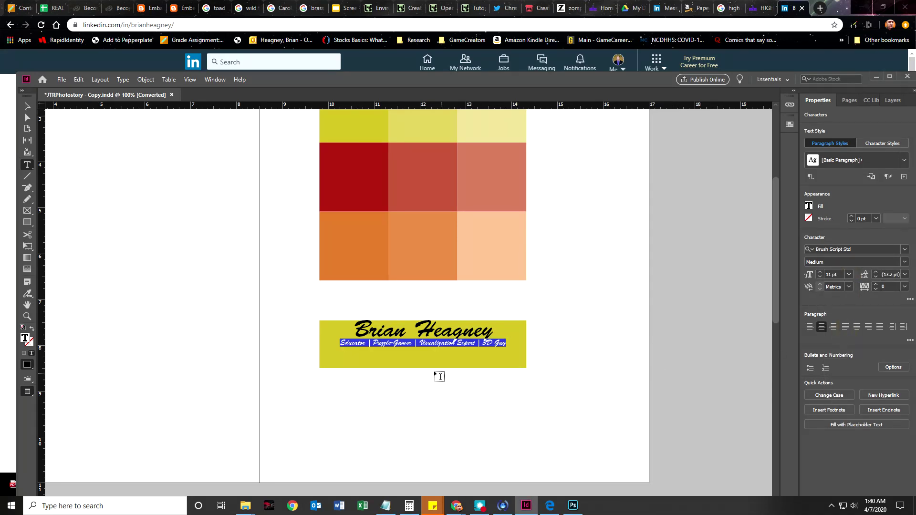
{"action": "left_click", "coordinate": [428, 347]}
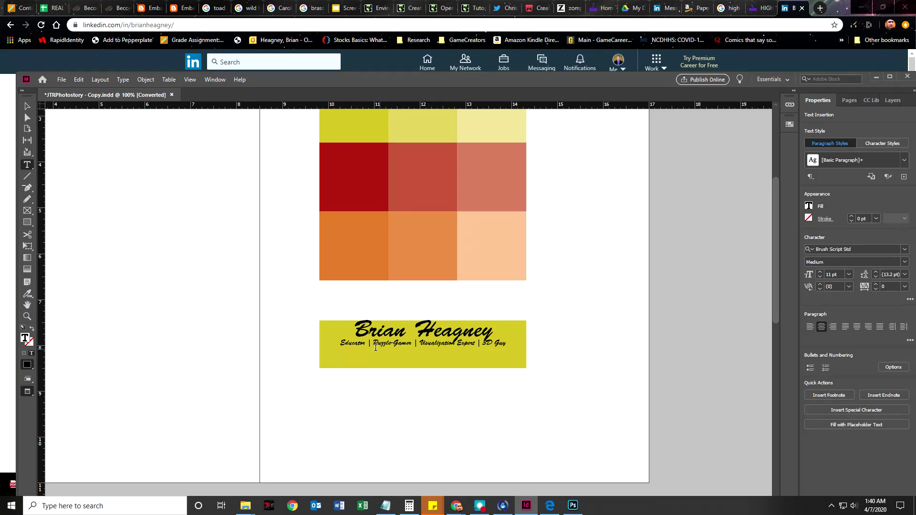
Change the headline's font to Acumin Pro Regular.
{"action": "triple_click", "coordinate": [340, 344]}
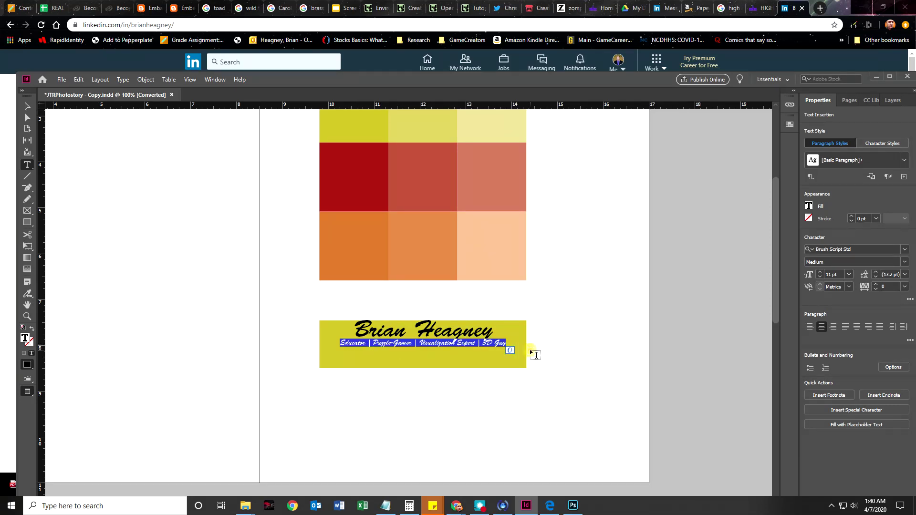
{"action": "left_click", "coordinate": [903, 249]}
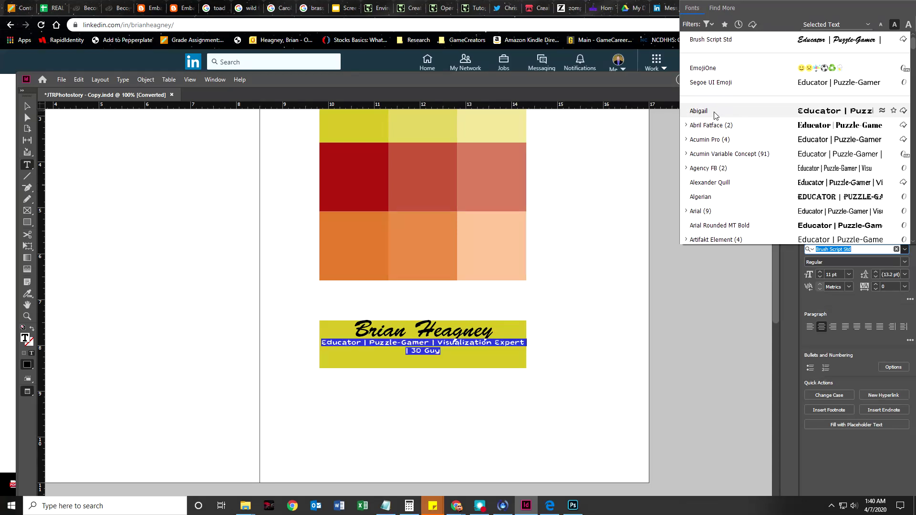
{"action": "left_click", "coordinate": [707, 139]}
{"action": "left_click", "coordinate": [394, 355]}
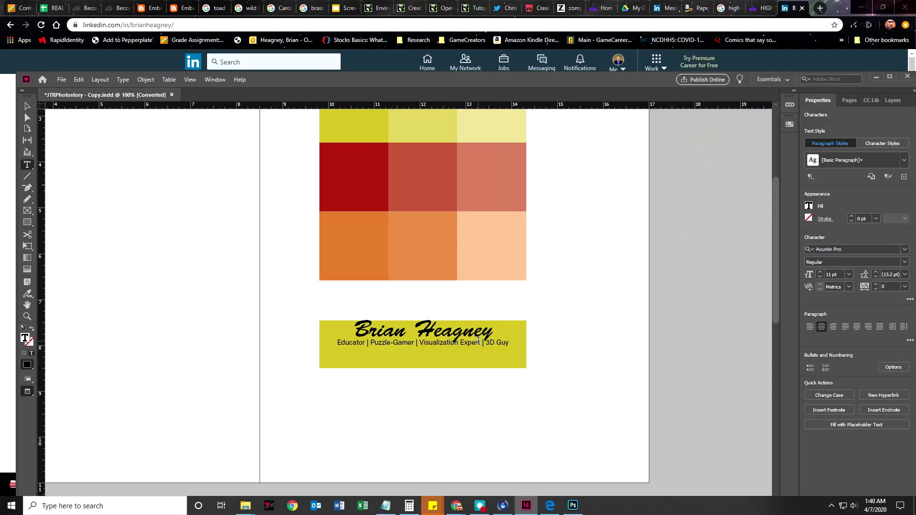
{"action": "left_click", "coordinate": [349, 325]}
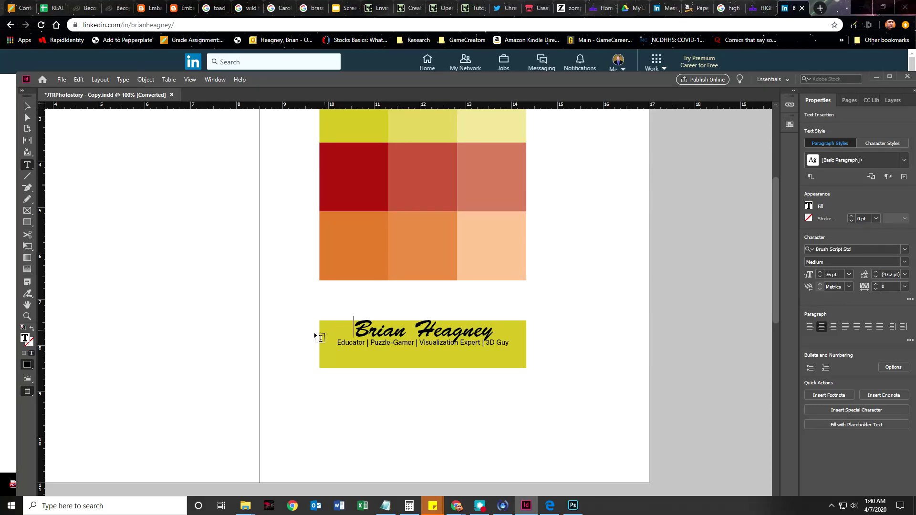
{"action": "key", "text": "Escape"}
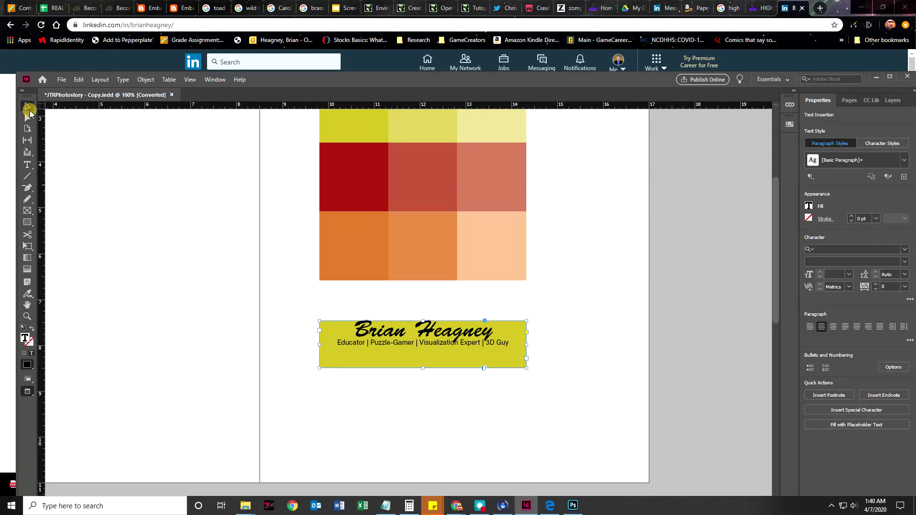
{"action": "right_click", "coordinate": [413, 343]}
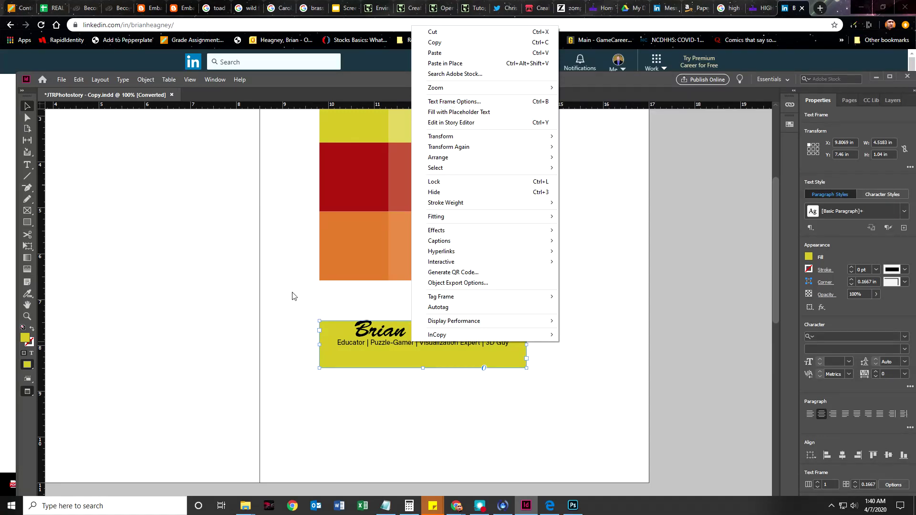
{"action": "left_click", "coordinate": [307, 276]}
{"action": "left_click", "coordinate": [341, 237]}
{"action": "right_click", "coordinate": [342, 238]}
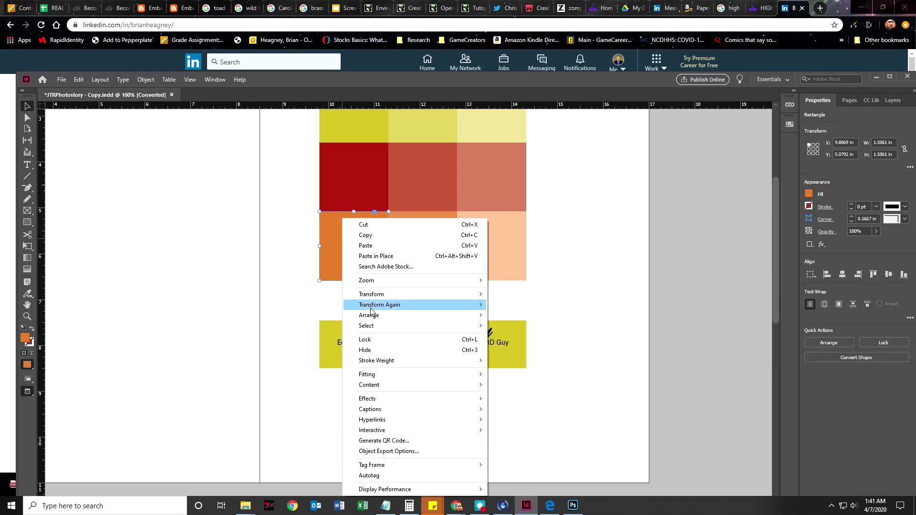
{"action": "left_click", "coordinate": [272, 302]}
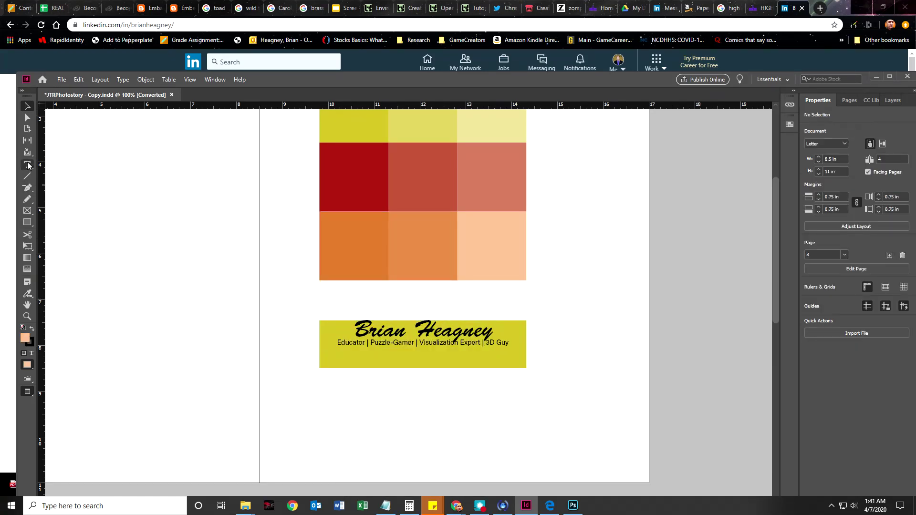
Open the brassy bar's Text Frame Options, enable the preview and set the vertical justification to Center.
{"action": "right_click", "coordinate": [361, 340]}
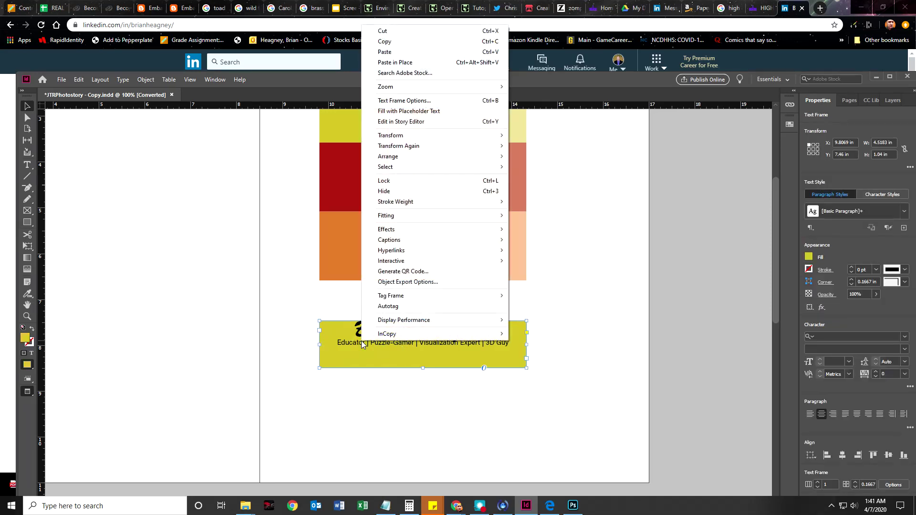
{"action": "left_click", "coordinate": [394, 104]}
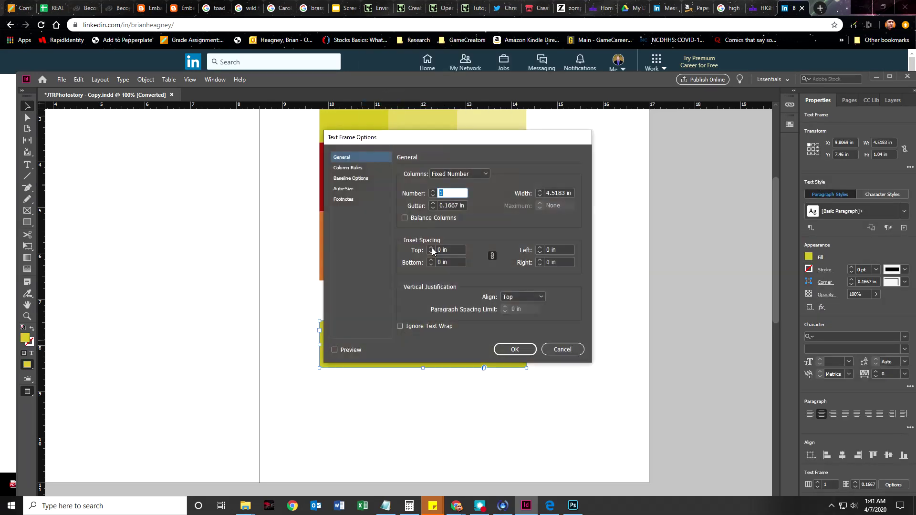
{"action": "left_click_drag", "start_coordinate": [420, 138], "coordinate": [627, 110]}
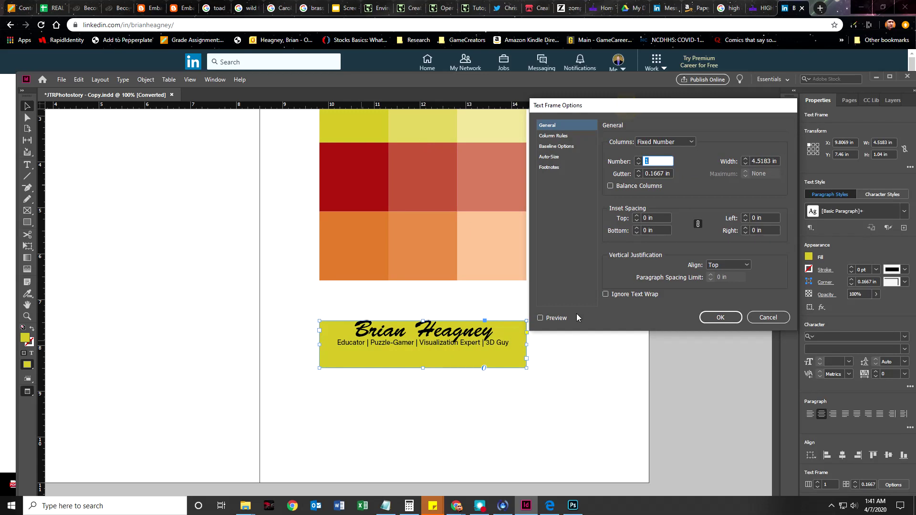
{"action": "left_click", "coordinate": [540, 318]}
{"action": "left_click", "coordinate": [746, 264]}
{"action": "left_click", "coordinate": [726, 288]}
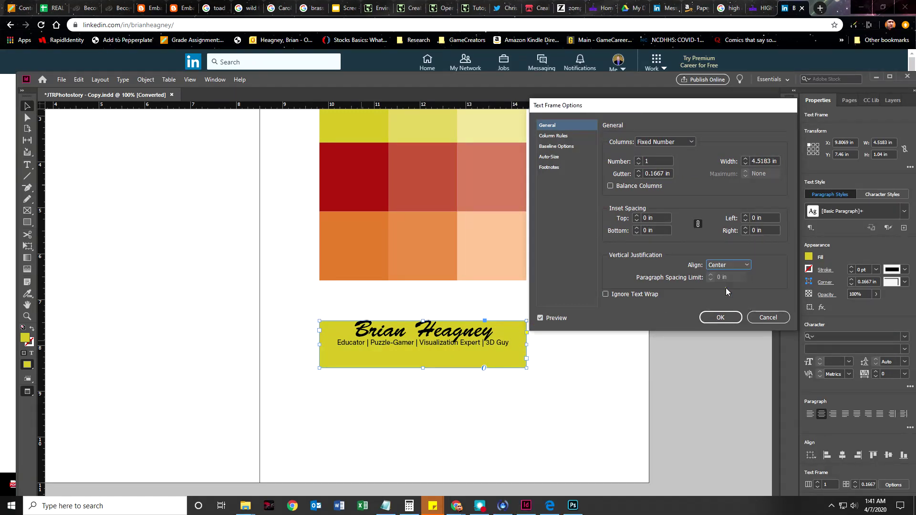
Try Justify as the bar's vertical alignment and switch it back to Center.
{"action": "left_click", "coordinate": [734, 266]}
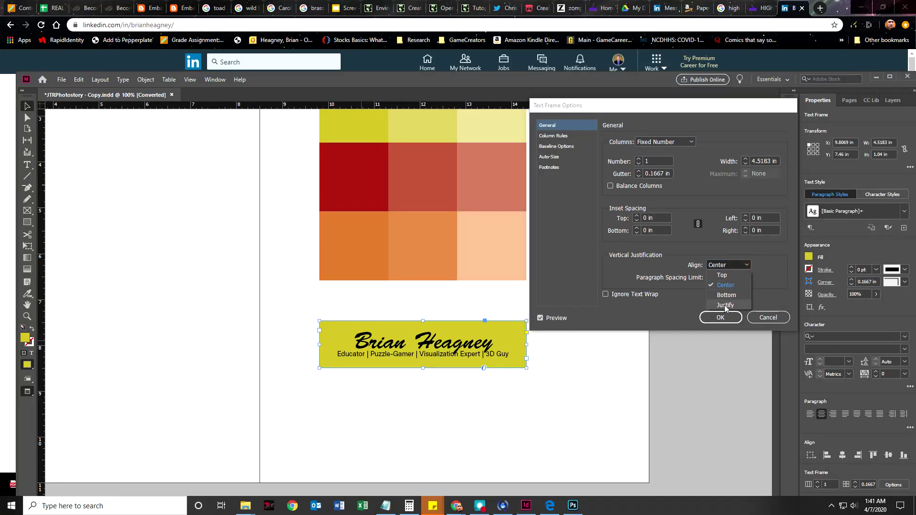
{"action": "left_click", "coordinate": [725, 305]}
{"action": "left_click", "coordinate": [743, 265]}
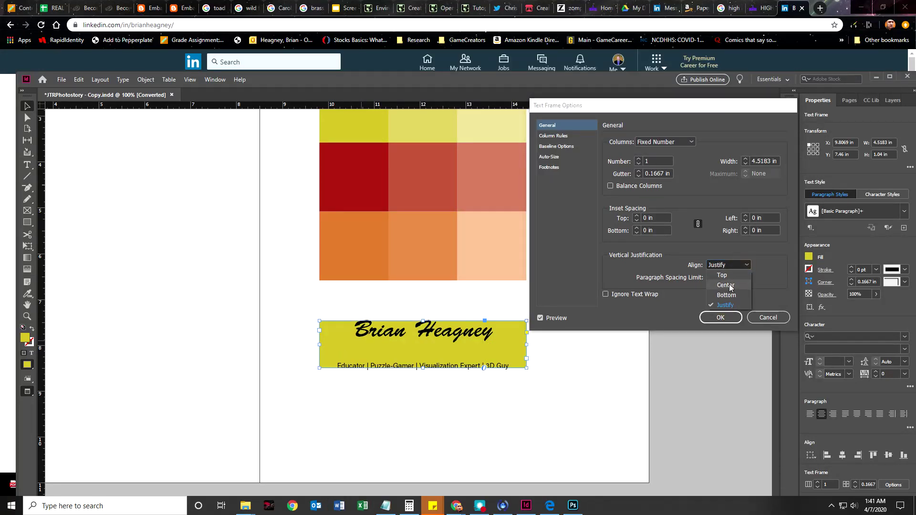
{"action": "left_click", "coordinate": [730, 285]}
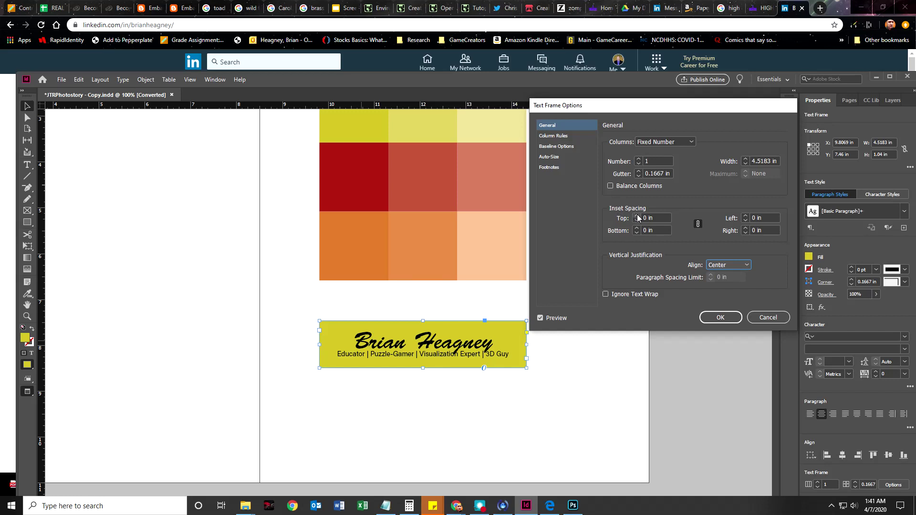
Align the bar's text to the top and set its inset spacing to 0.125 in on all sides.
{"action": "left_click", "coordinate": [746, 264]}
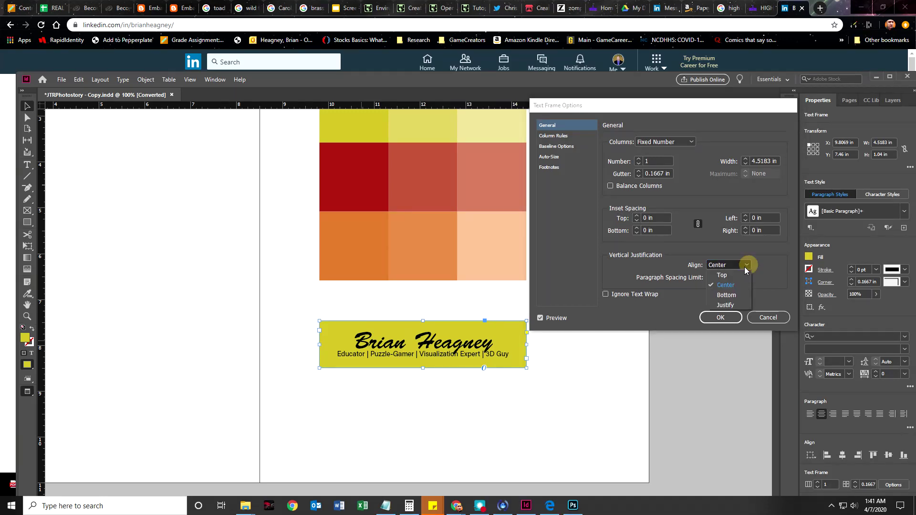
{"action": "left_click", "coordinate": [737, 277]}
{"action": "left_click", "coordinate": [636, 216]}
{"action": "left_click", "coordinate": [636, 215]}
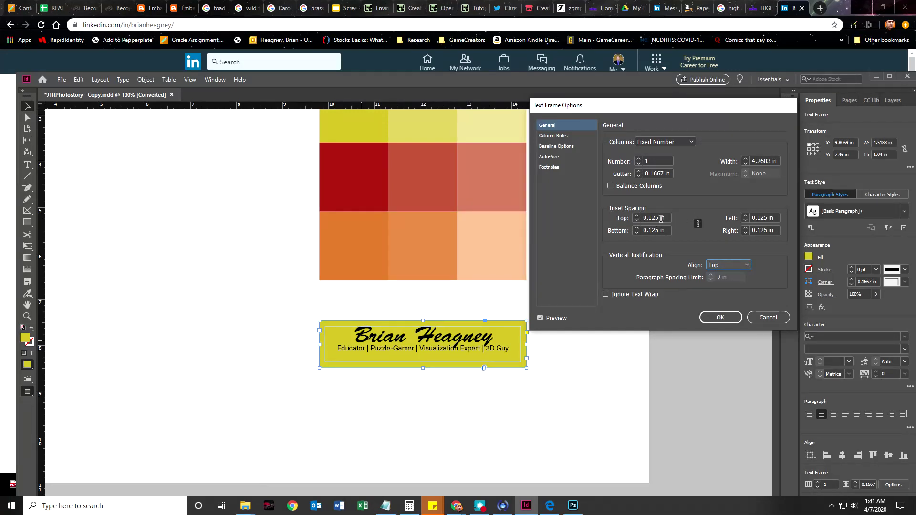
Set the bar's vertical alignment to Center with an inset spacing of 0.1875 in on all sides, and apply the frame options.
{"action": "left_click", "coordinate": [747, 266]}
{"action": "left_click", "coordinate": [735, 287]}
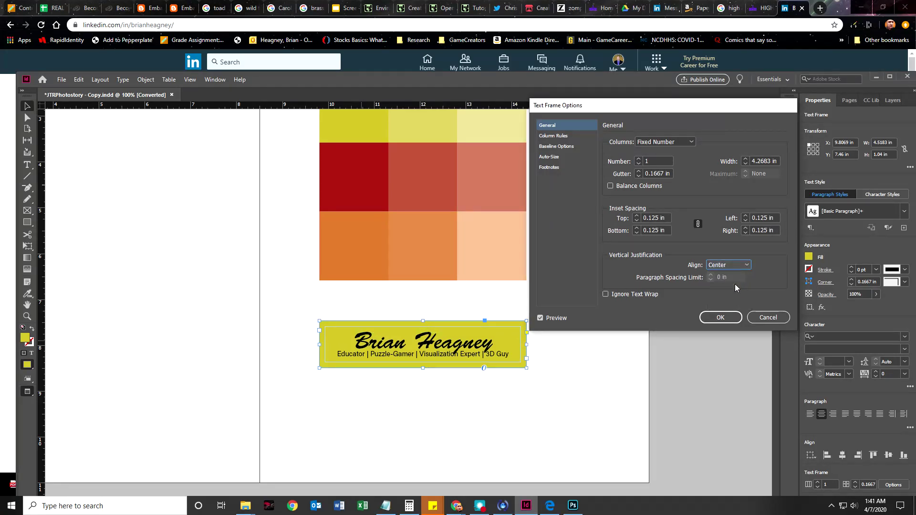
{"action": "left_click", "coordinate": [637, 216]}
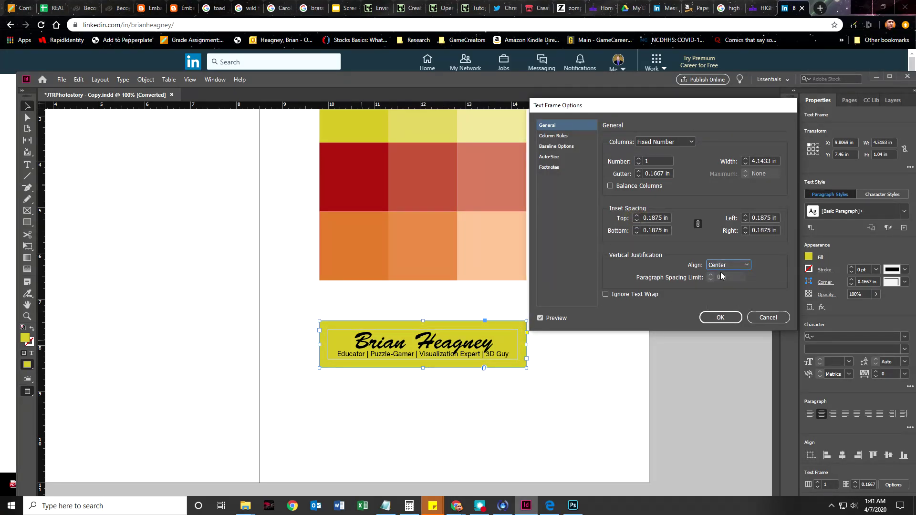
{"action": "left_click", "coordinate": [710, 324]}
{"action": "left_click", "coordinate": [572, 339]}
{"action": "left_click", "coordinate": [518, 364]}
{"action": "double_click", "coordinate": [444, 346]}
{"action": "left_click_drag", "start_coordinate": [355, 340], "coordinate": [510, 339]}
{"action": "left_click", "coordinate": [384, 340]}
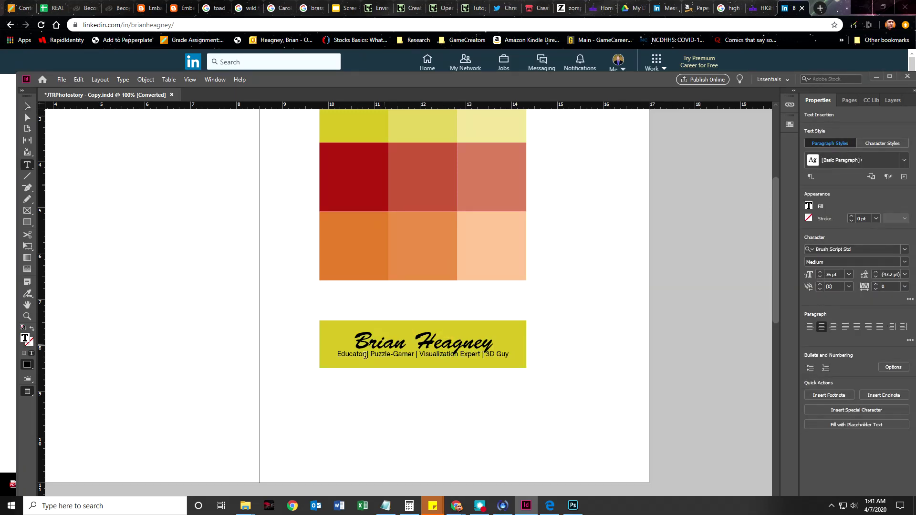
{"action": "left_click", "coordinate": [26, 107]}
{"action": "left_click", "coordinate": [277, 376]}
{"action": "left_click", "coordinate": [450, 359]}
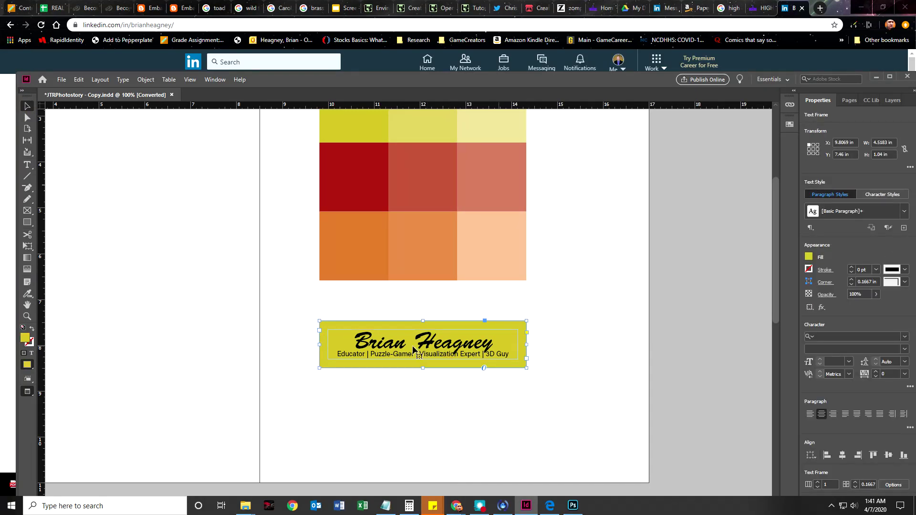
Select the full-strength orange square, float the Swatches panel over the page and close it.
{"action": "scroll", "coordinate": [513, 366], "scroll_direction": "up", "scroll_amount": 3}
{"action": "left_click", "coordinate": [328, 319]}
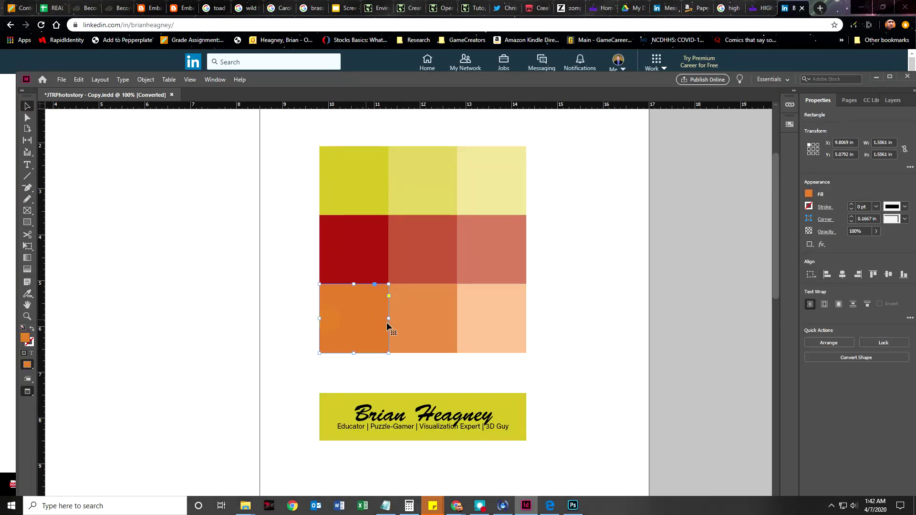
{"action": "left_click", "coordinate": [789, 124]}
{"action": "left_click_drag", "start_coordinate": [775, 113], "coordinate": [715, 152]}
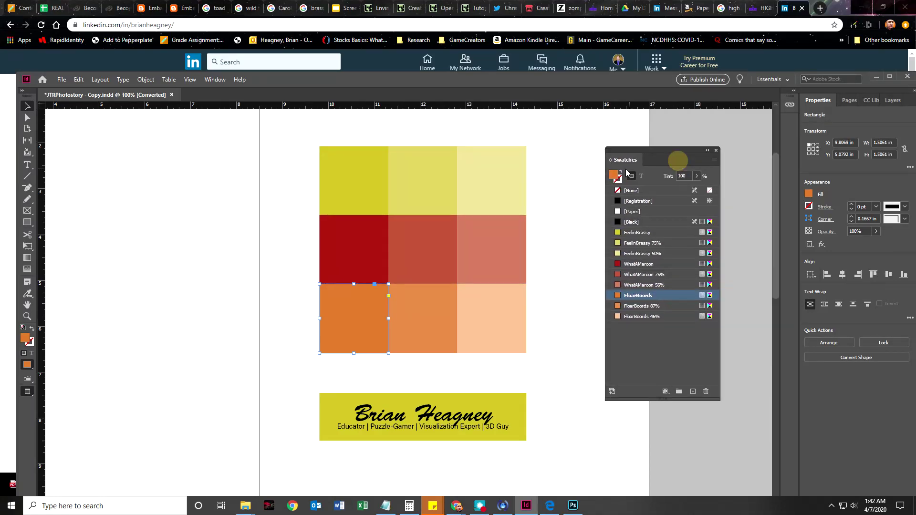
{"action": "left_click", "coordinate": [715, 151]}
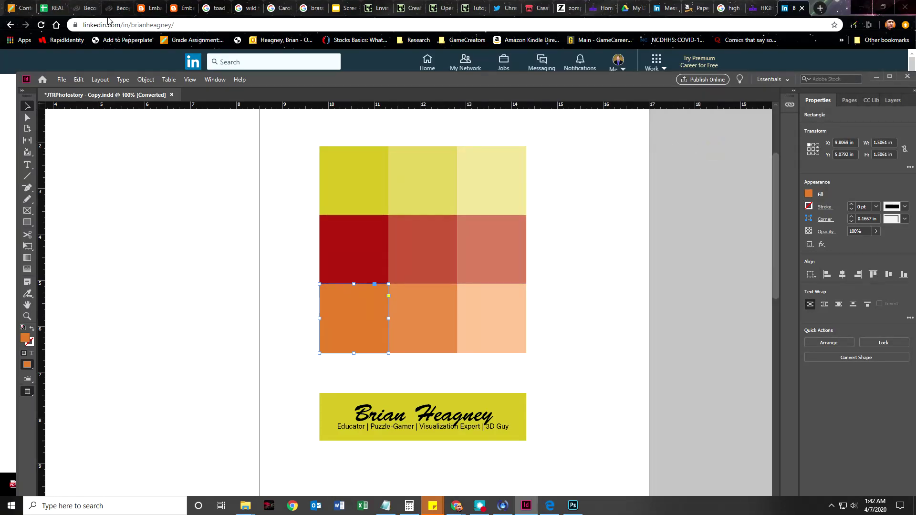
Reopen the Swatches panel, dock it back with the collapsed panels and expand it.
{"action": "left_click", "coordinate": [216, 79]}
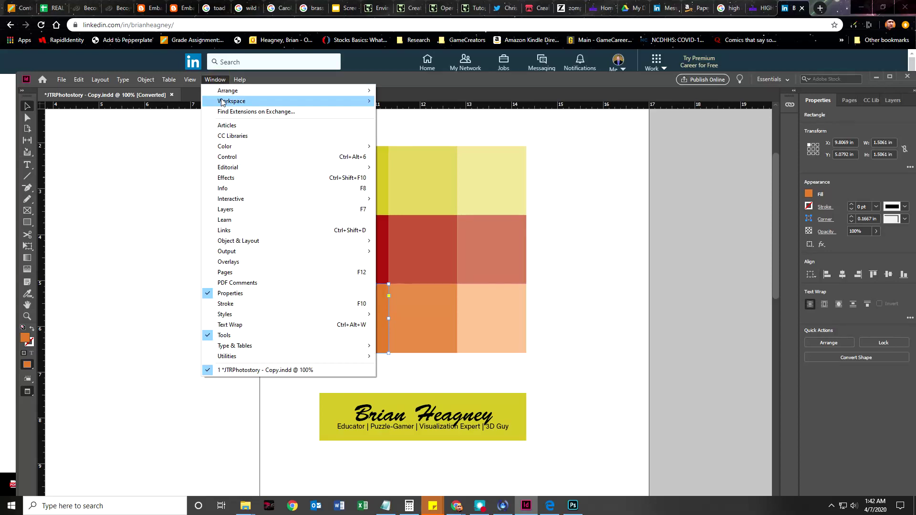
{"action": "mouse_move", "coordinate": [221, 101]}
{"action": "mouse_move", "coordinate": [239, 148]}
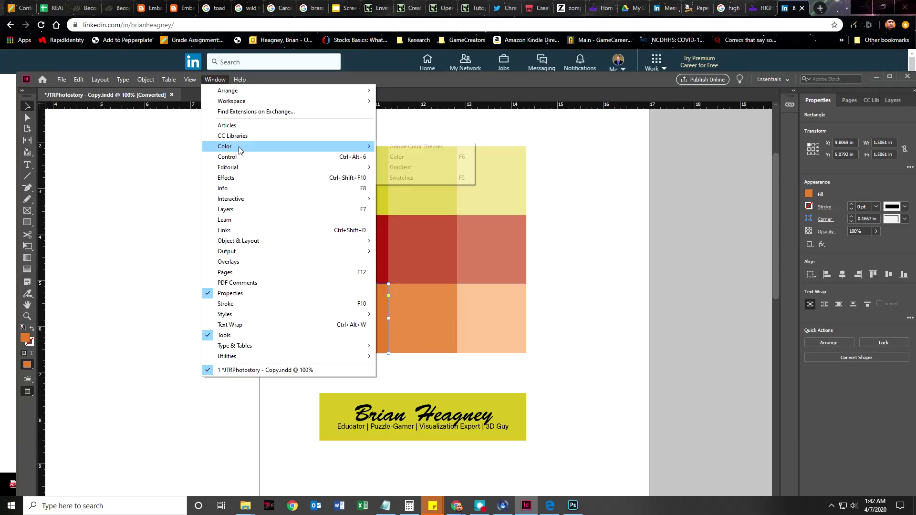
{"action": "left_click", "coordinate": [405, 178]}
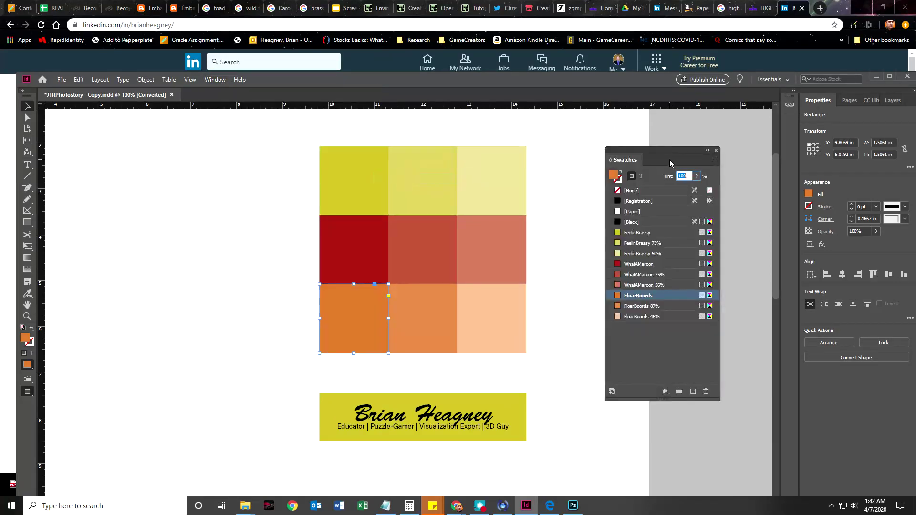
{"action": "left_click_drag", "start_coordinate": [667, 155], "coordinate": [789, 127]}
{"action": "left_click", "coordinate": [789, 125]}
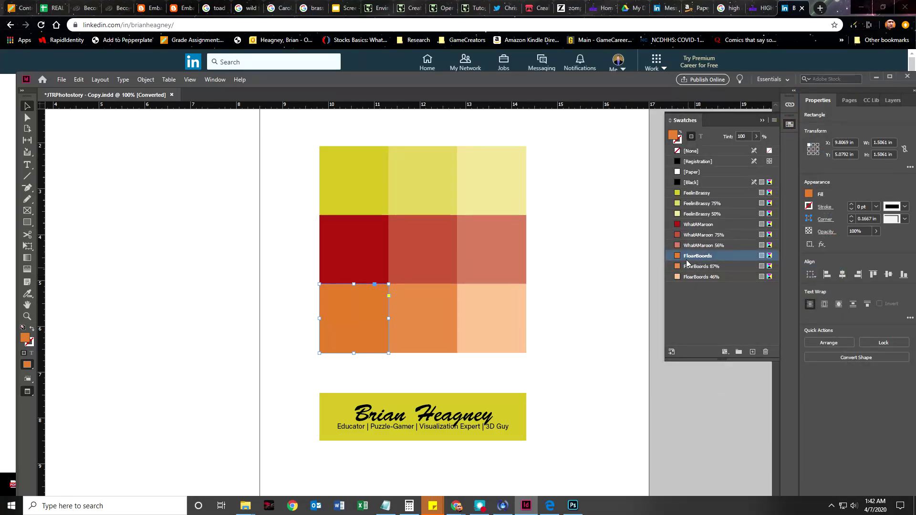
Check which swatches the middle orange, middle maroon and full-strength brassy squares use.
{"action": "left_click", "coordinate": [428, 337]}
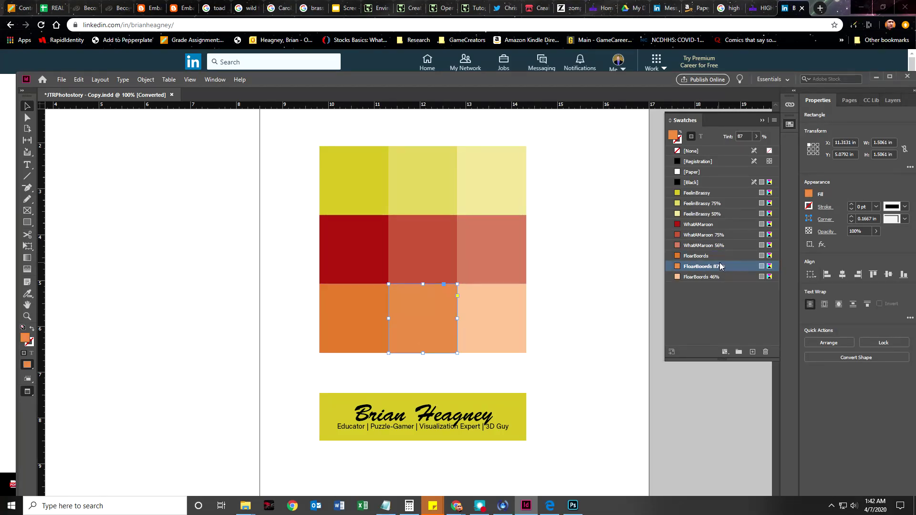
{"action": "left_click", "coordinate": [403, 246]}
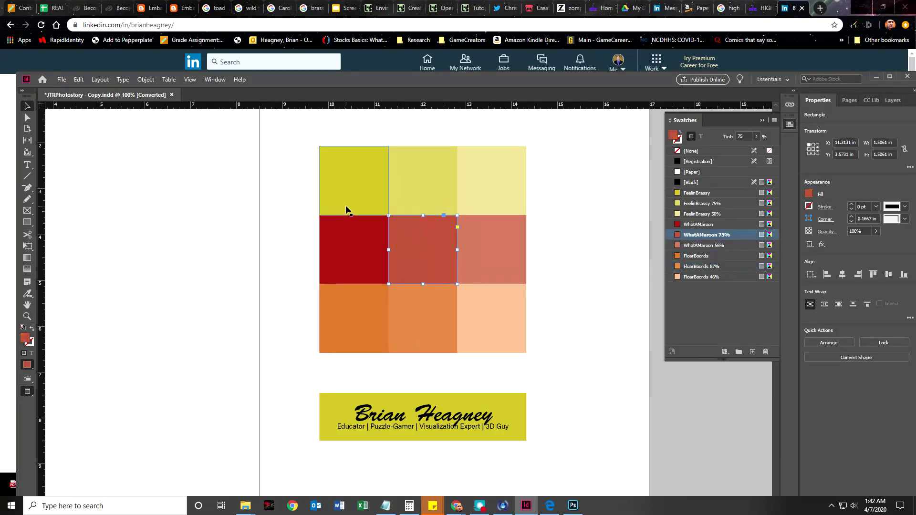
{"action": "left_click", "coordinate": [334, 191]}
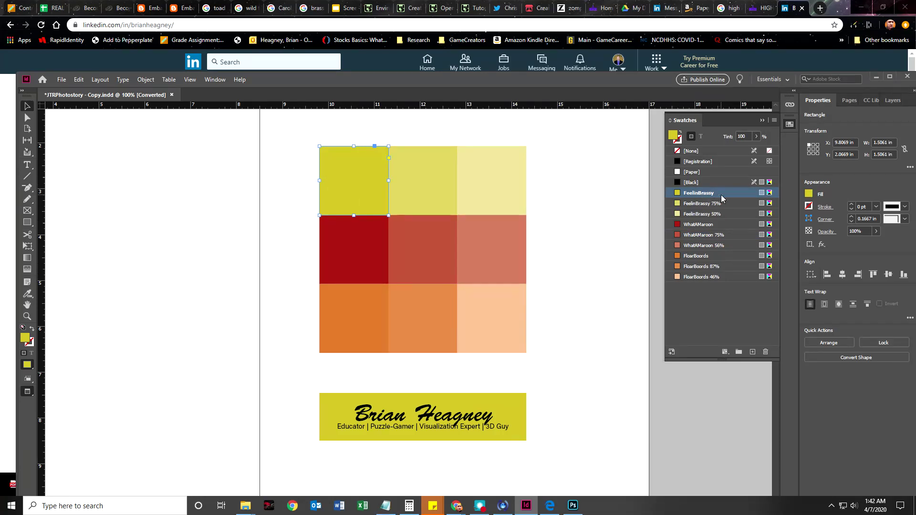
Select the nameplate bar and compare its fill and stroke colours by switching between the two.
{"action": "left_click", "coordinate": [334, 411]}
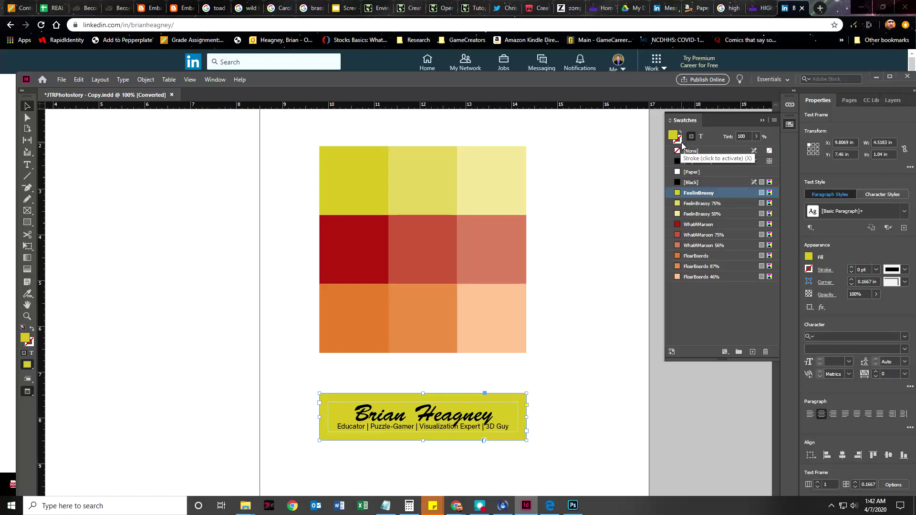
{"action": "left_click", "coordinate": [680, 144]}
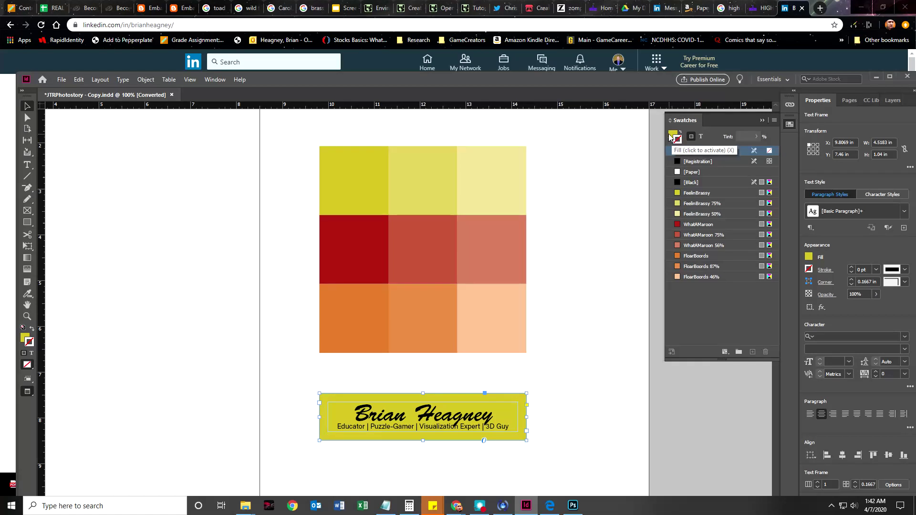
{"action": "left_click", "coordinate": [673, 136]}
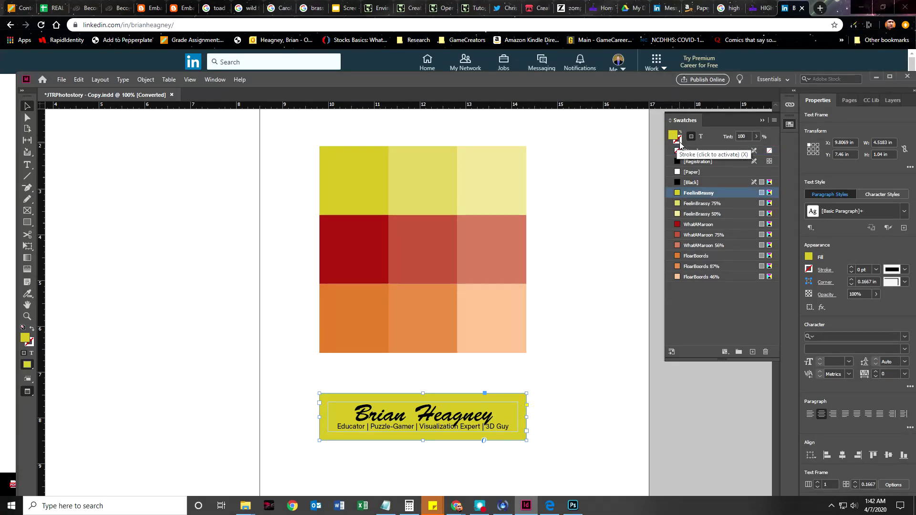
{"action": "left_click", "coordinate": [679, 143]}
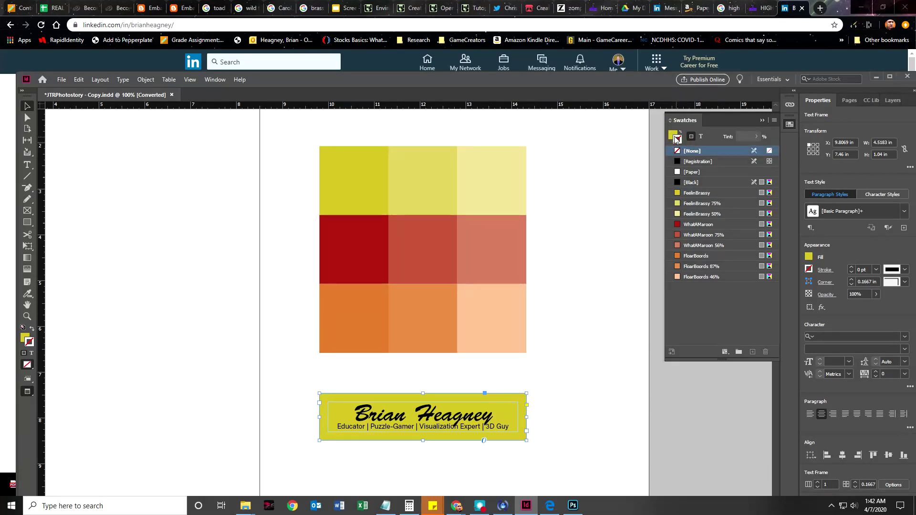
{"action": "key", "text": "x"}
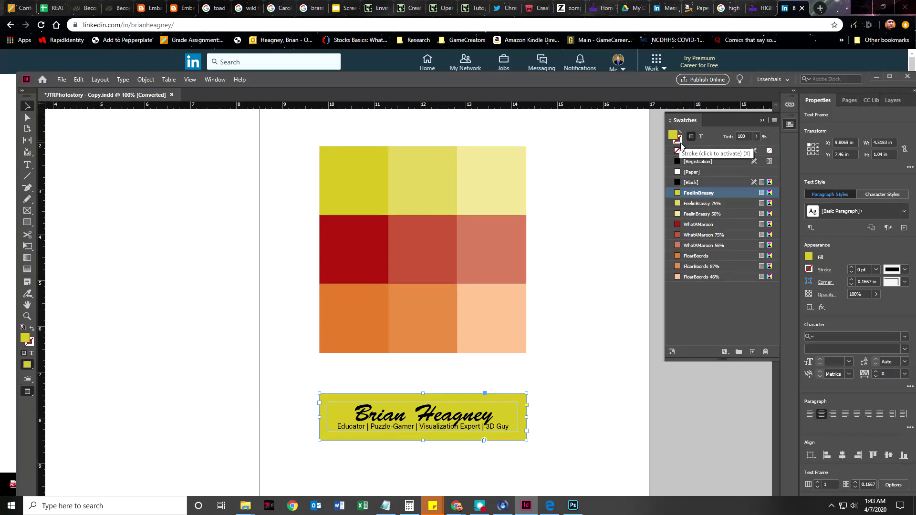
{"action": "left_click", "coordinate": [680, 142]}
{"action": "key", "text": "x"}
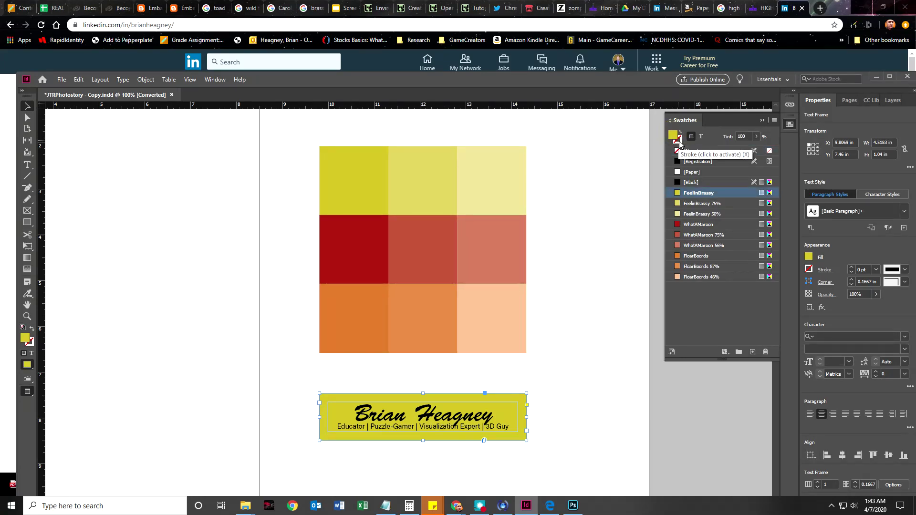
Give the nameplate bar a WhatAMaroon stroke and increase its weight to 9 pt.
{"action": "left_click", "coordinate": [680, 142]}
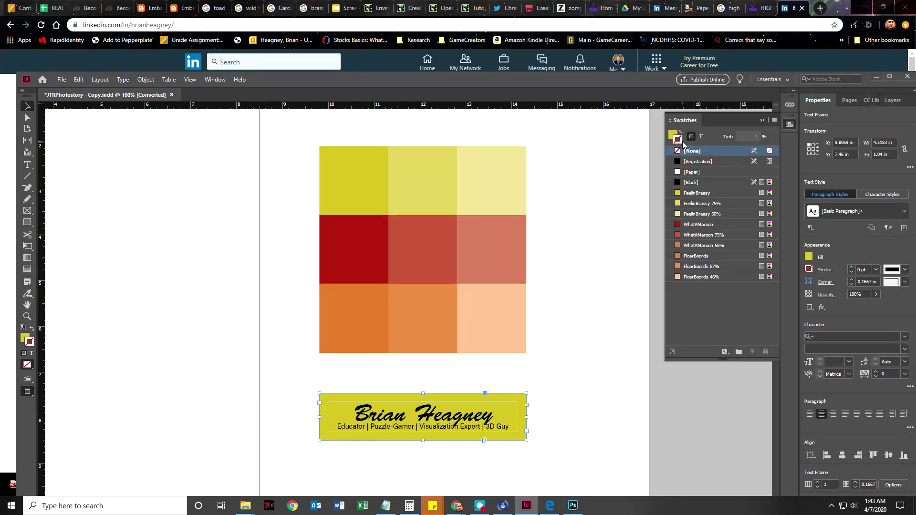
{"action": "left_click", "coordinate": [694, 225]}
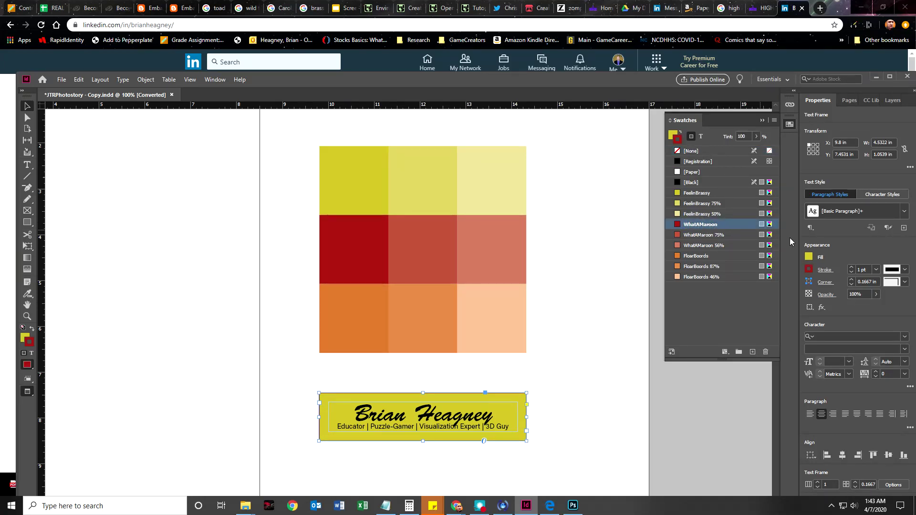
{"action": "left_click", "coordinate": [852, 268]}
{"action": "left_click", "coordinate": [852, 268]}
{"action": "left_click", "coordinate": [851, 269]}
{"action": "left_click", "coordinate": [851, 268]}
{"action": "left_click", "coordinate": [851, 268]}
{"action": "left_click", "coordinate": [852, 268]}
{"action": "left_click", "coordinate": [851, 268]}
{"action": "left_click", "coordinate": [851, 268]}
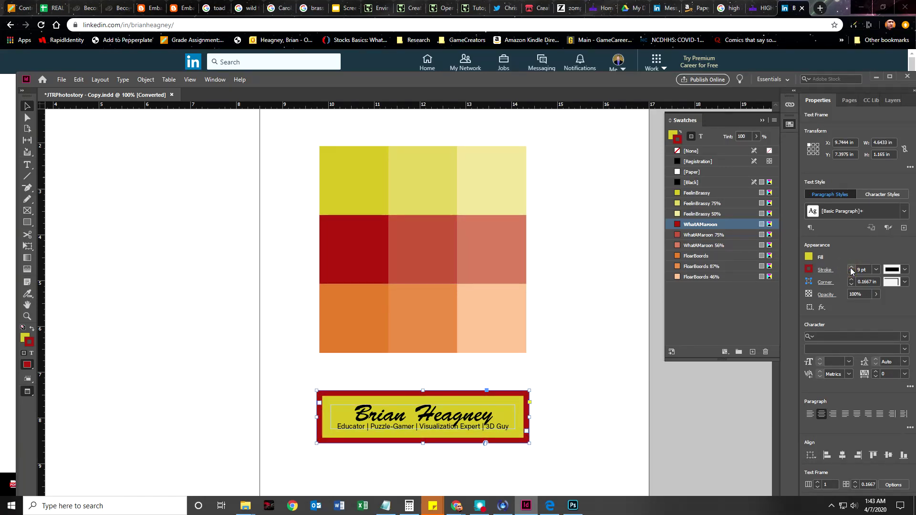
Try maroon, light orange and FeelinBrassy tints as the bar's stroke colour, and set the stroke back to None.
{"action": "left_click", "coordinate": [686, 203]}
{"action": "left_click", "coordinate": [692, 234]}
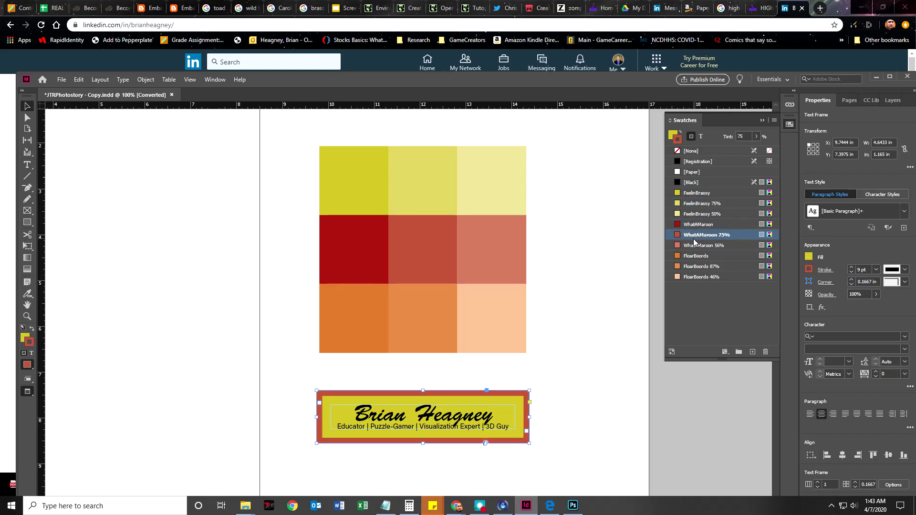
{"action": "left_click", "coordinate": [694, 245]}
{"action": "left_click", "coordinate": [692, 277]}
{"action": "left_click", "coordinate": [694, 245]}
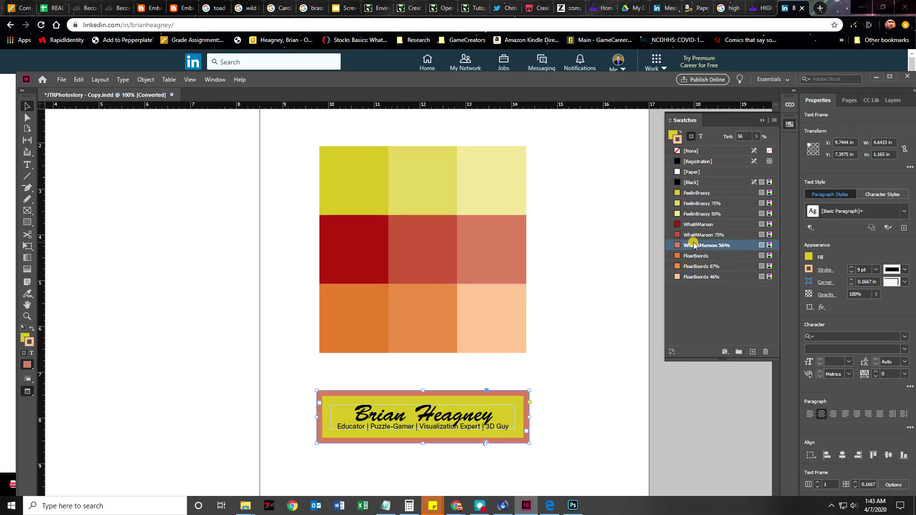
{"action": "left_click", "coordinate": [690, 224]}
{"action": "left_click", "coordinate": [693, 203]}
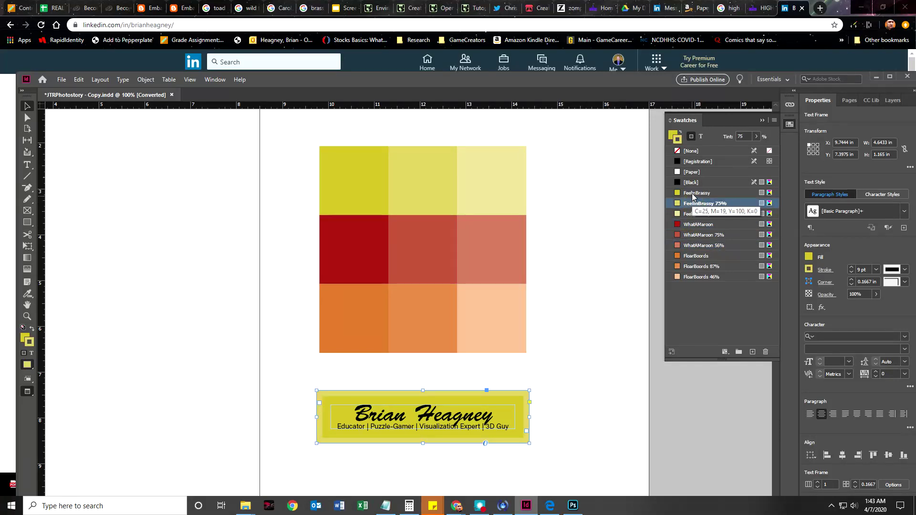
{"action": "left_click", "coordinate": [693, 192]}
{"action": "left_click", "coordinate": [692, 203]}
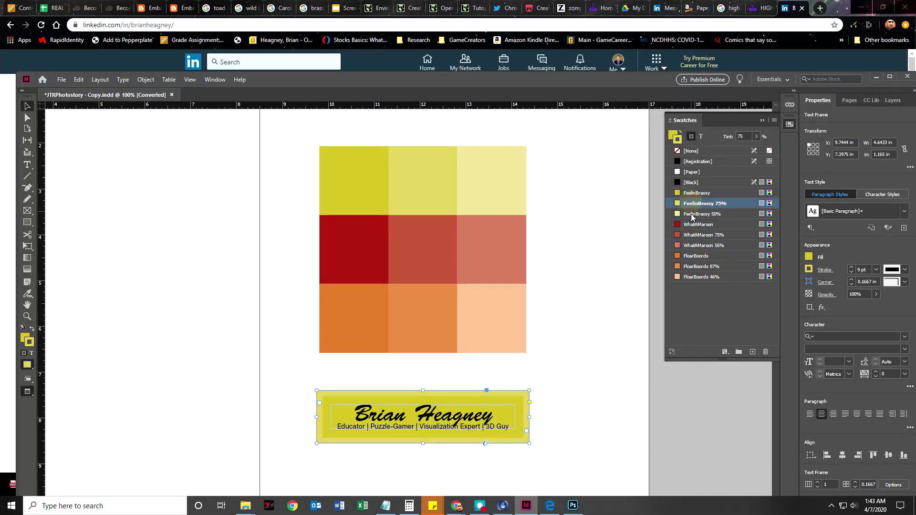
{"action": "left_click", "coordinate": [691, 213]}
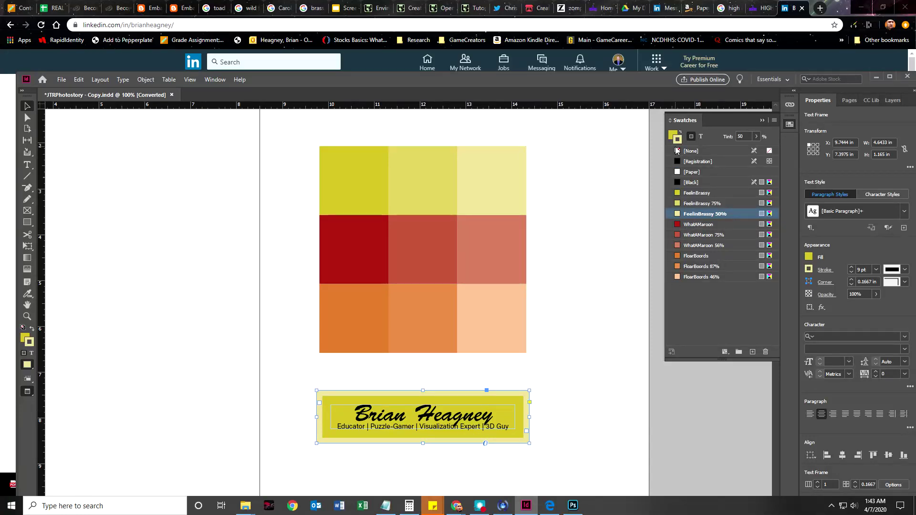
{"action": "left_click", "coordinate": [691, 151]}
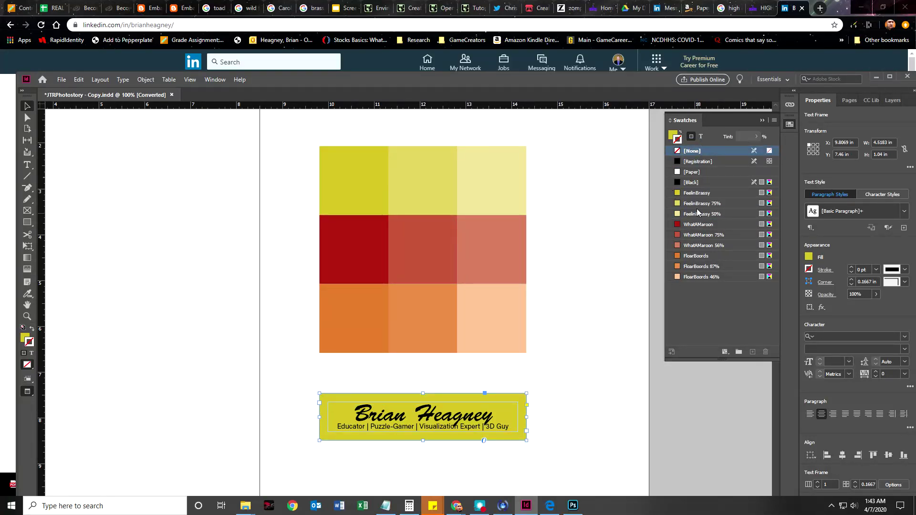
Switch the bar's colour target from the container to its text, with the text fill active.
{"action": "left_click", "coordinate": [673, 135]}
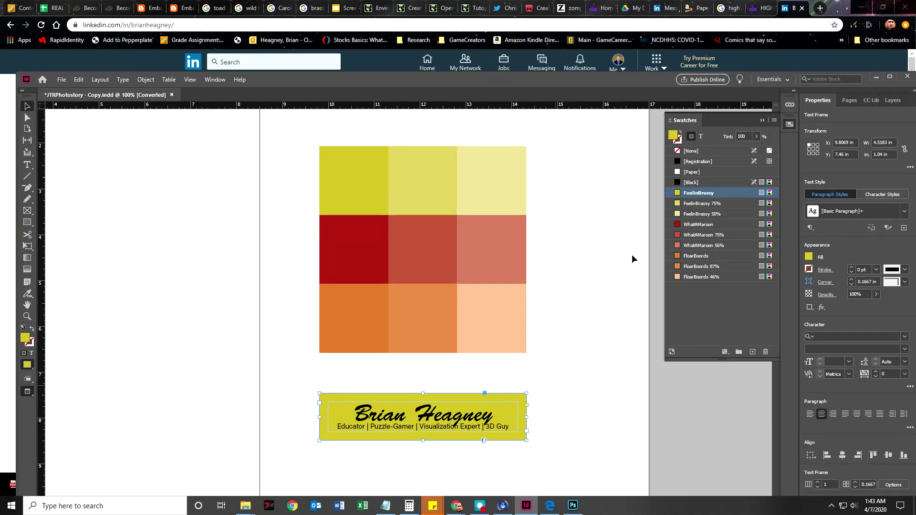
{"action": "left_click", "coordinate": [701, 137]}
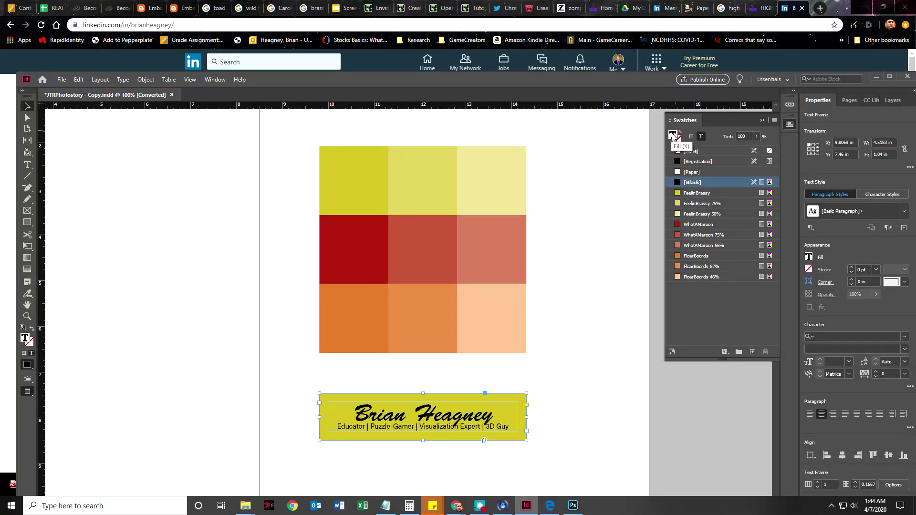
{"action": "key", "text": "/"}
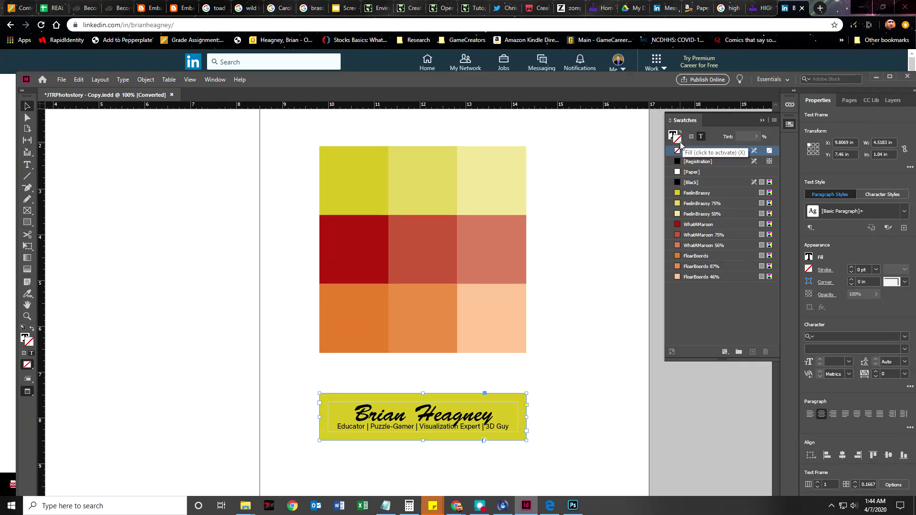
{"action": "left_click", "coordinate": [672, 135]}
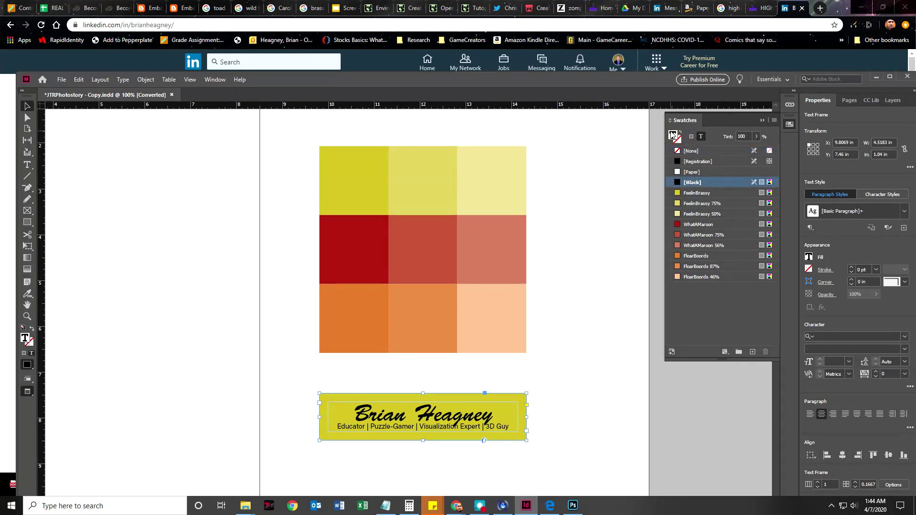
Try FeelinBrassy and its 75% and 50% tints as the bar's text fill, and change it to WhatAMaroon.
{"action": "left_click", "coordinate": [687, 194]}
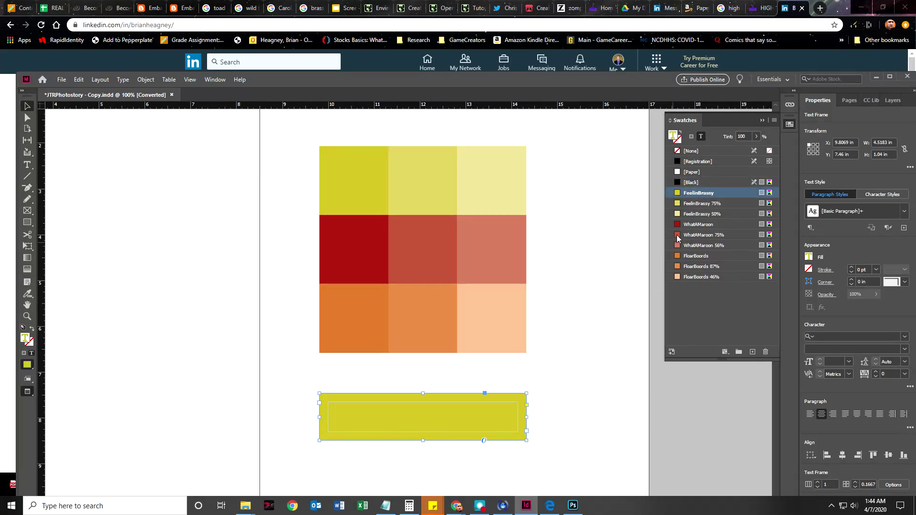
{"action": "left_click", "coordinate": [690, 204]}
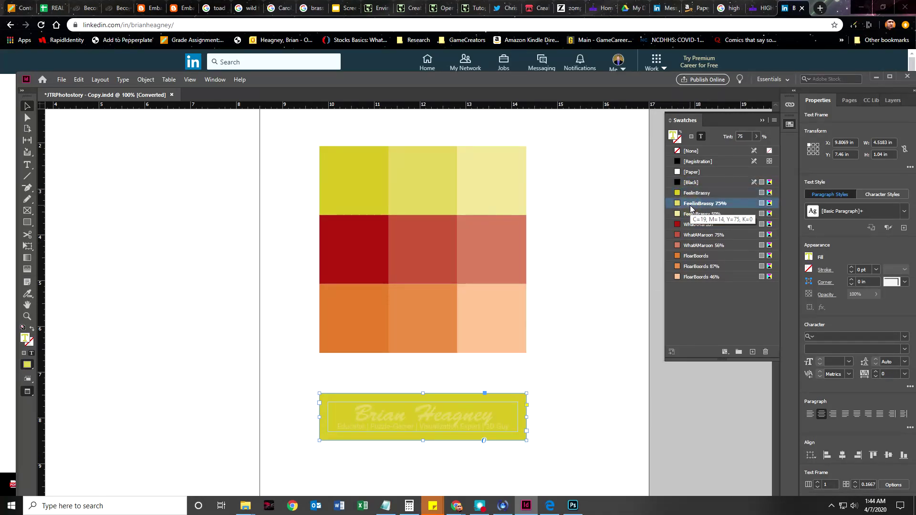
{"action": "left_click", "coordinate": [691, 215]}
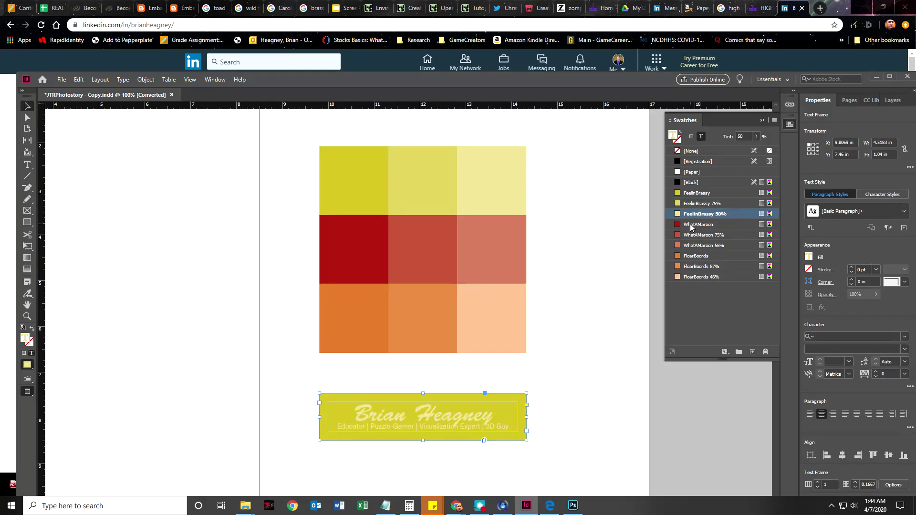
{"action": "left_click", "coordinate": [690, 224]}
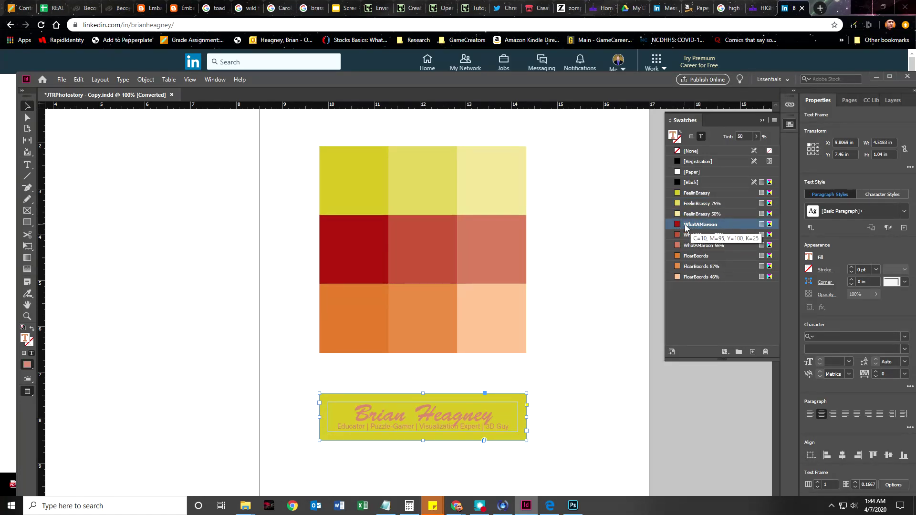
Try FeelinBrassy 50%, WhatAMaroon and the WhatAMaroon 75% and 56% tints as the nameplate bar's text fill.
{"action": "left_click", "coordinate": [689, 213]}
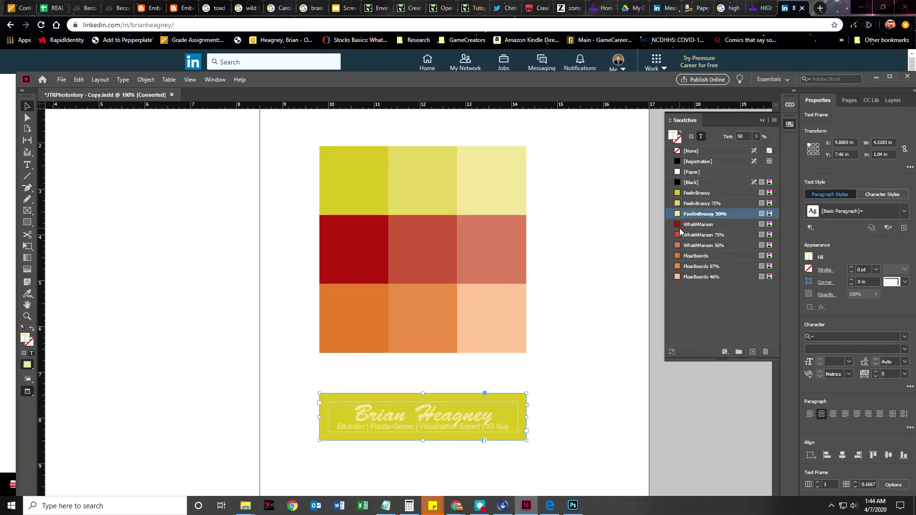
{"action": "left_click", "coordinate": [689, 224]}
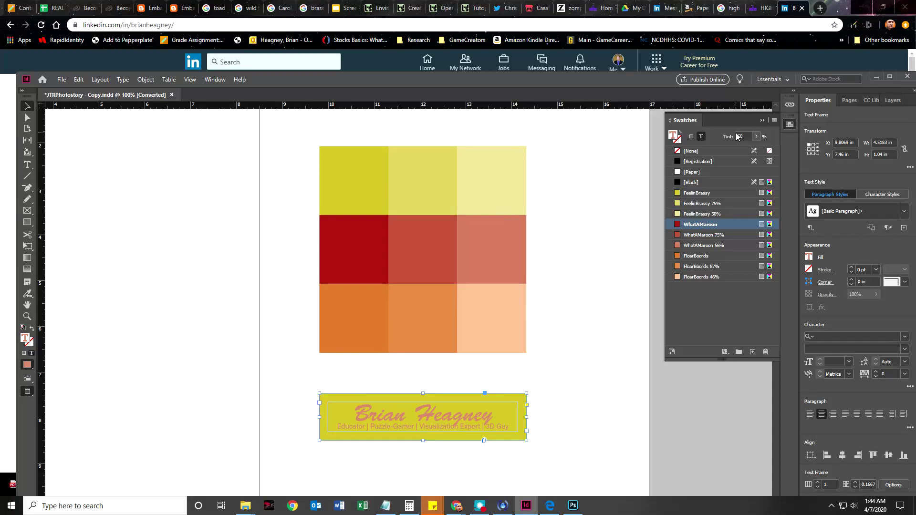
{"action": "left_click", "coordinate": [690, 235]}
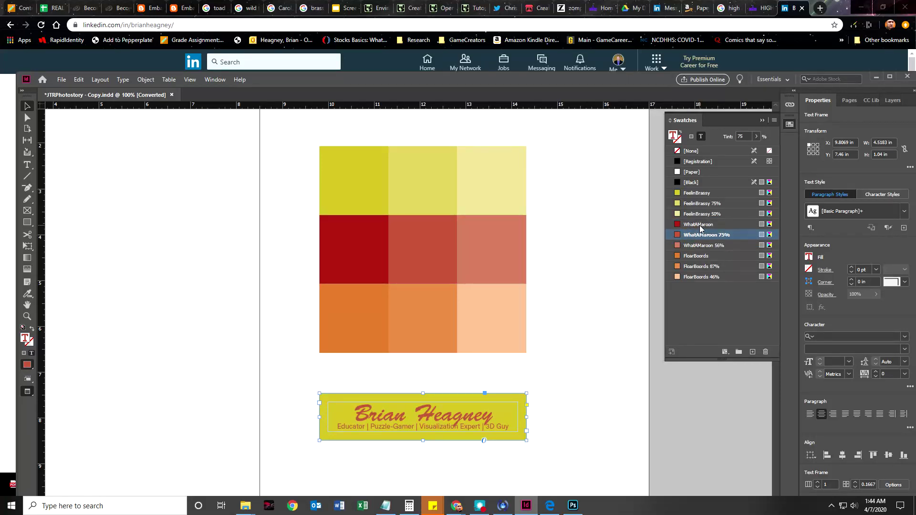
{"action": "left_click", "coordinate": [700, 224]}
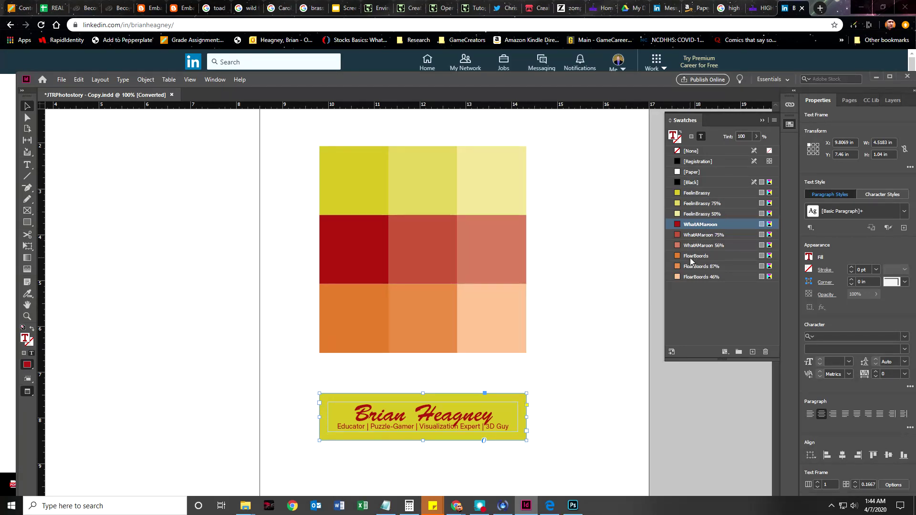
{"action": "left_click", "coordinate": [691, 235]}
{"action": "left_click", "coordinate": [691, 246]}
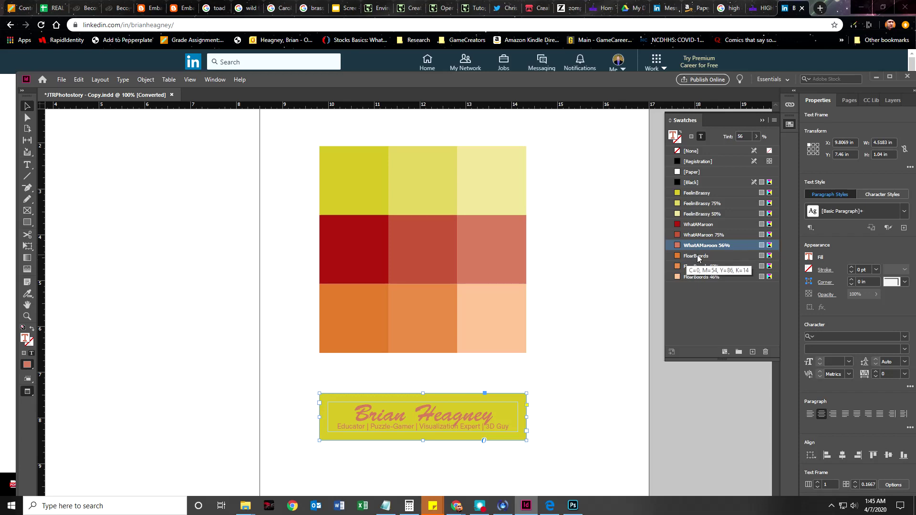
Try FloarBoords at 100% tint and the FloarBoords 87% swatch as the nameplate bar's text fill.
{"action": "left_click", "coordinate": [698, 256]}
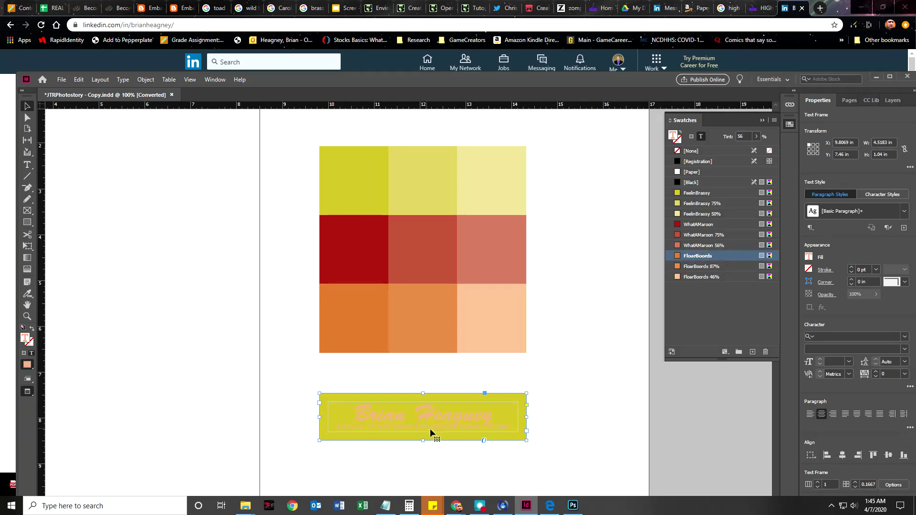
{"action": "left_click", "coordinate": [756, 137]}
{"action": "left_click_drag", "start_coordinate": [733, 147], "coordinate": [758, 151]}
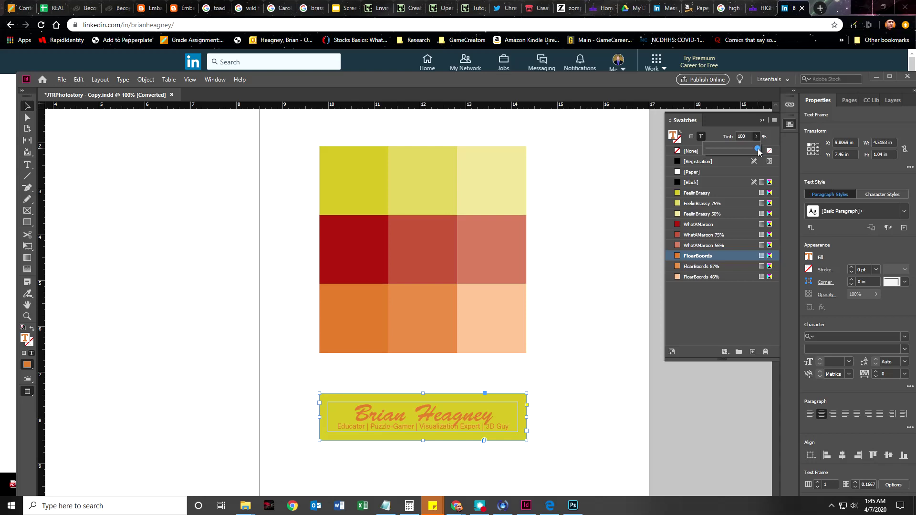
{"action": "left_click", "coordinate": [692, 268]}
{"action": "left_click", "coordinate": [694, 256]}
{"action": "left_click", "coordinate": [694, 255]}
{"action": "left_click", "coordinate": [692, 267]}
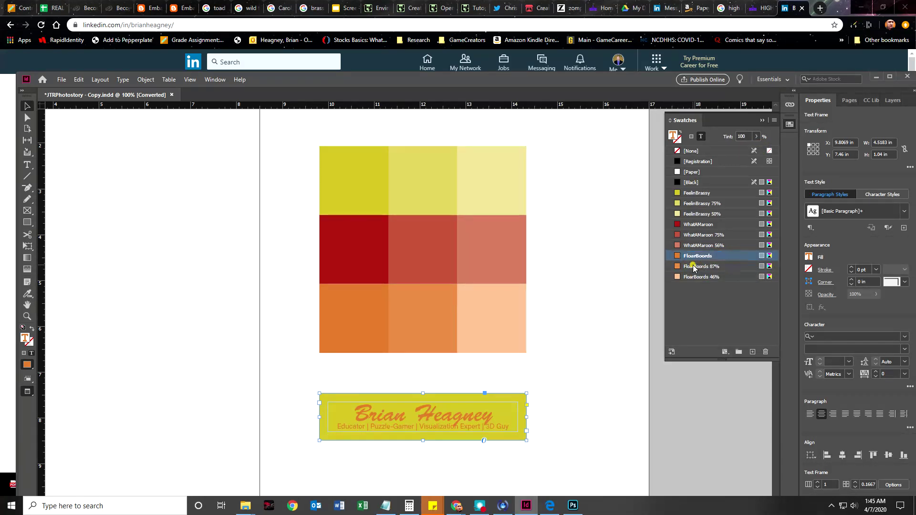
{"action": "left_click", "coordinate": [699, 257]}
{"action": "left_click", "coordinate": [690, 267]}
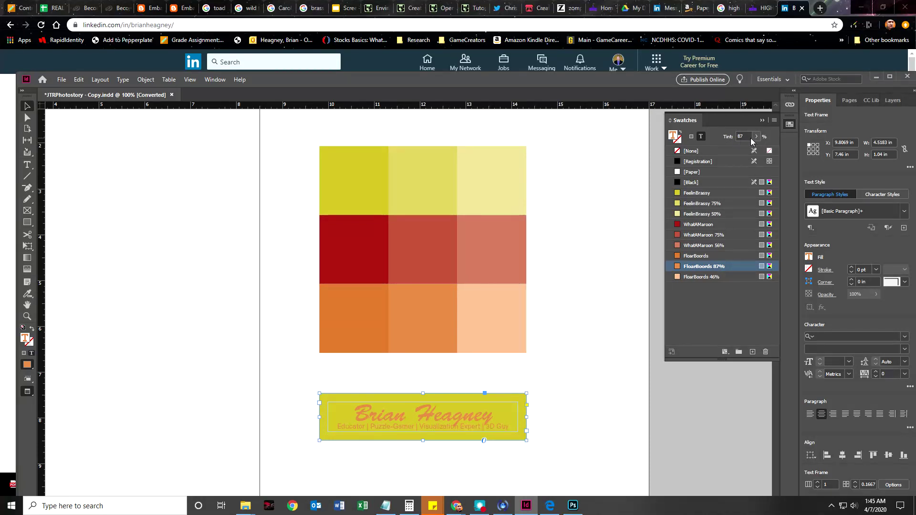
Set the nameplate bar's text fill to WhatAMaroon at 100% tint and deselect the bar.
{"action": "left_click", "coordinate": [694, 257]}
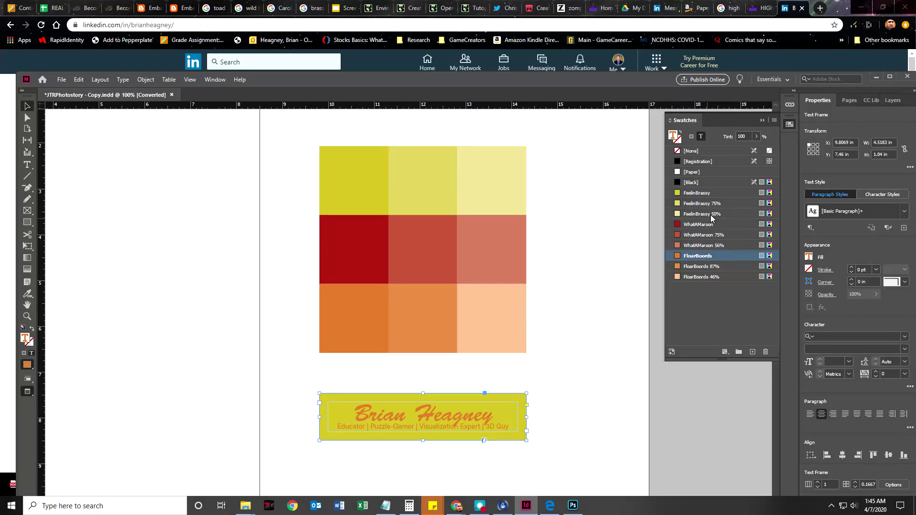
{"action": "left_click", "coordinate": [689, 226]}
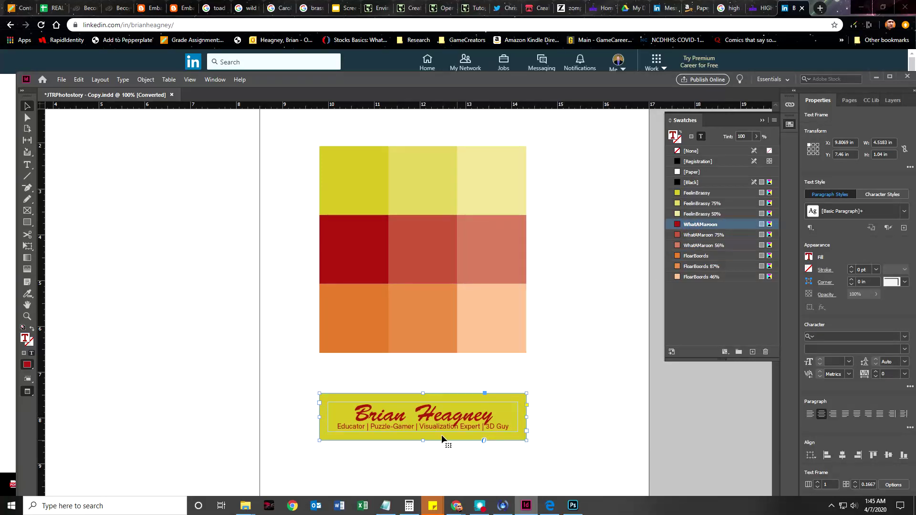
{"action": "left_click", "coordinate": [547, 407]}
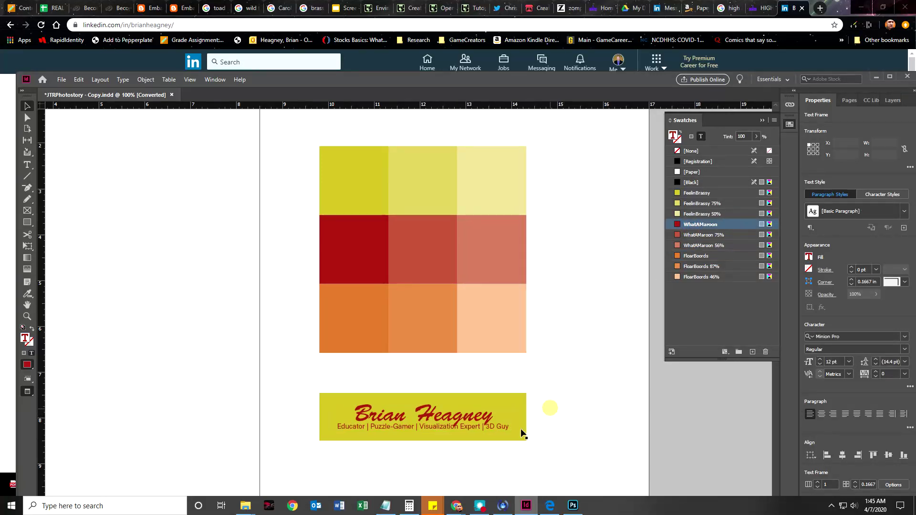
Fill only the headline line beneath the name with FeelinBrassy 50%, and deselect the text.
{"action": "left_click", "coordinate": [339, 427]}
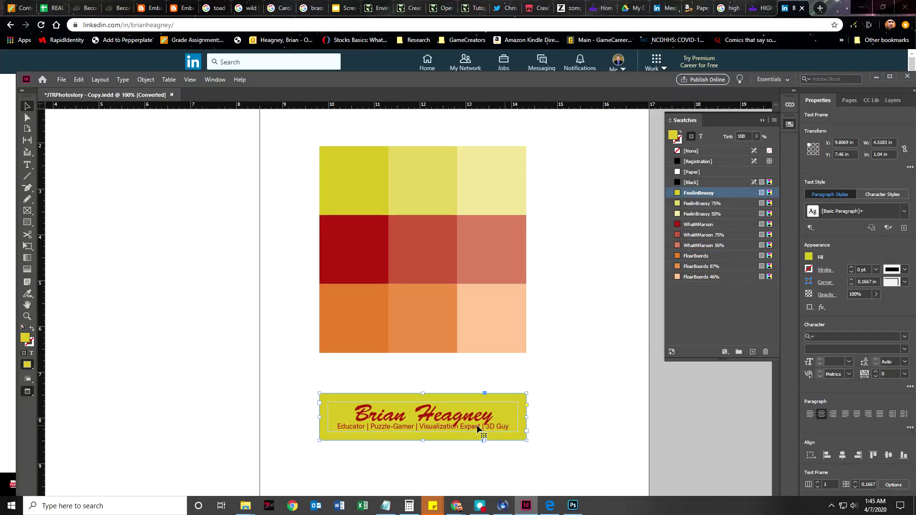
{"action": "double_click", "coordinate": [419, 427]}
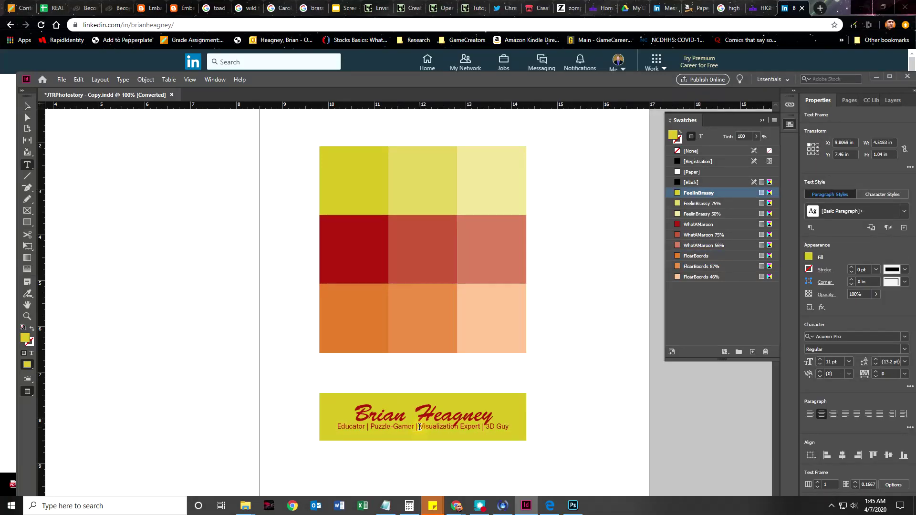
{"action": "double_click", "coordinate": [437, 427]}
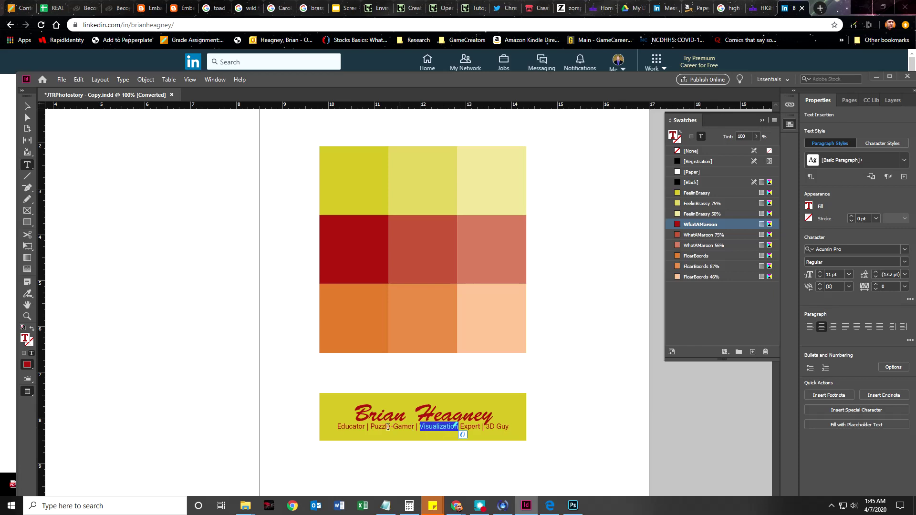
{"action": "left_click_drag", "start_coordinate": [338, 426], "coordinate": [517, 428]}
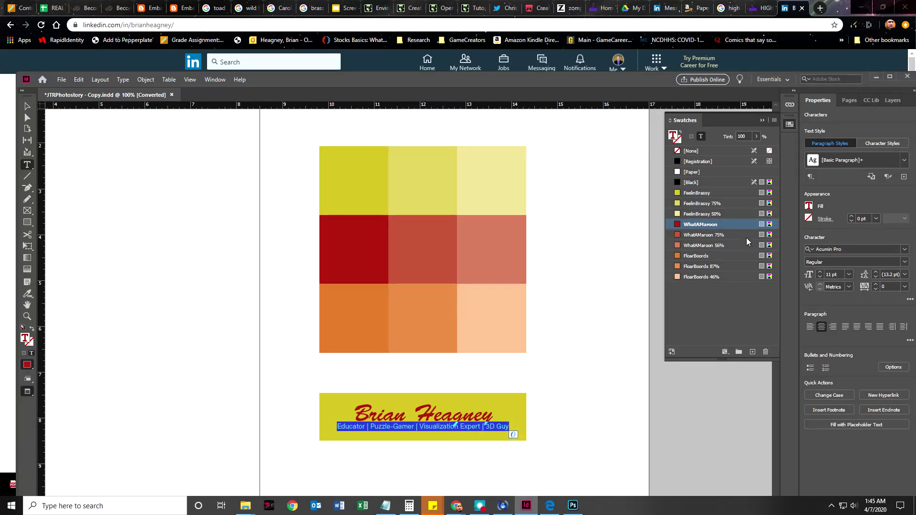
{"action": "left_click", "coordinate": [696, 215]}
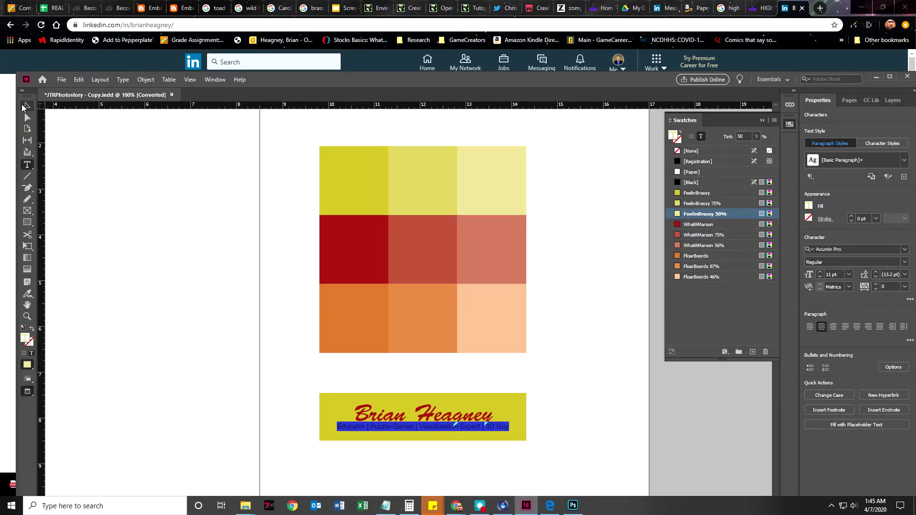
{"action": "left_click", "coordinate": [26, 110]}
{"action": "left_click", "coordinate": [328, 473]}
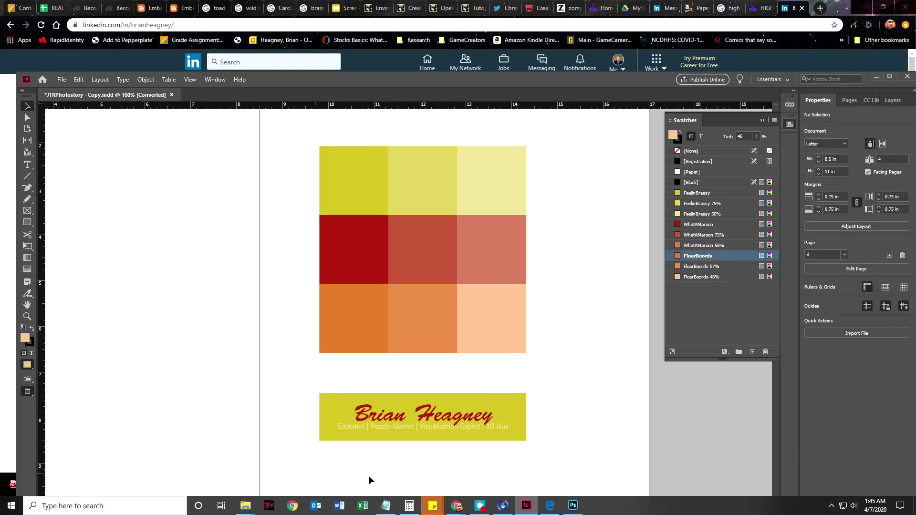
Edit the FeelinBrassy 50% swatch with nothing selected, lowering its tint to 25%.
{"action": "scroll", "coordinate": [619, 452], "scroll_direction": "down", "scroll_amount": 1}
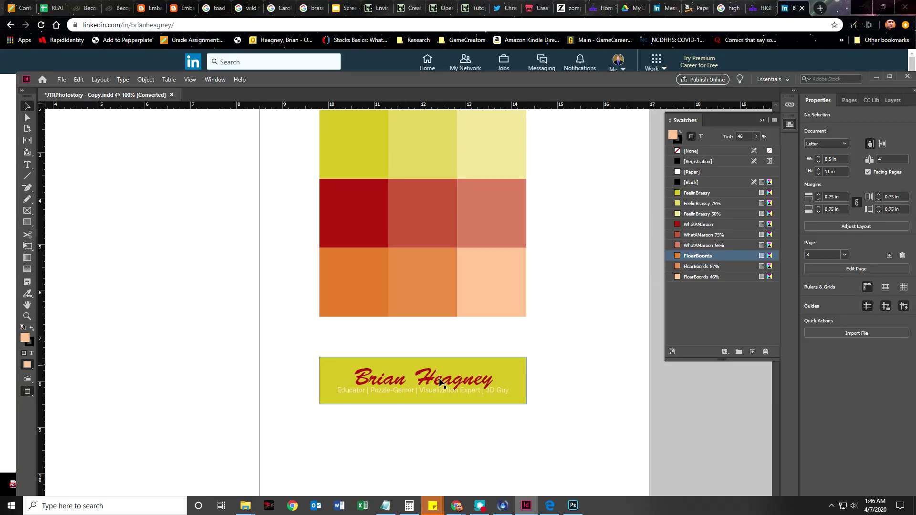
{"action": "left_click", "coordinate": [699, 214]}
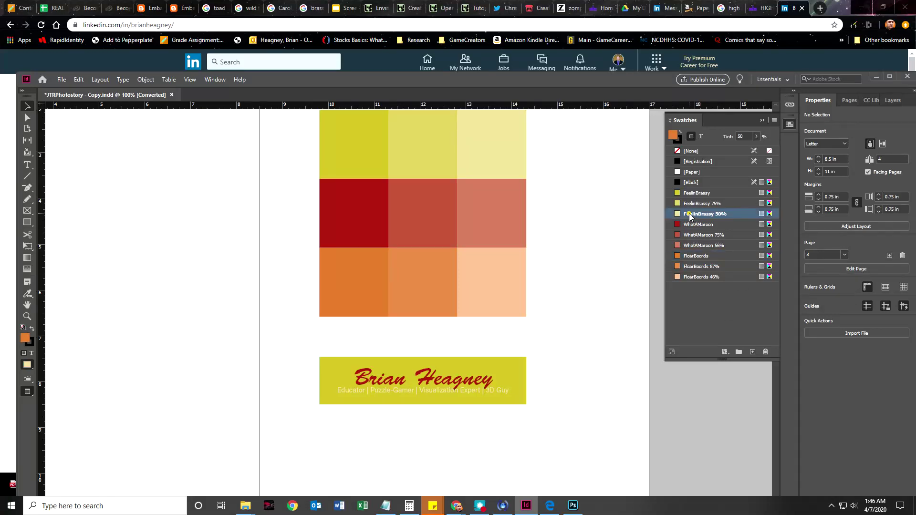
{"action": "double_click", "coordinate": [700, 215]}
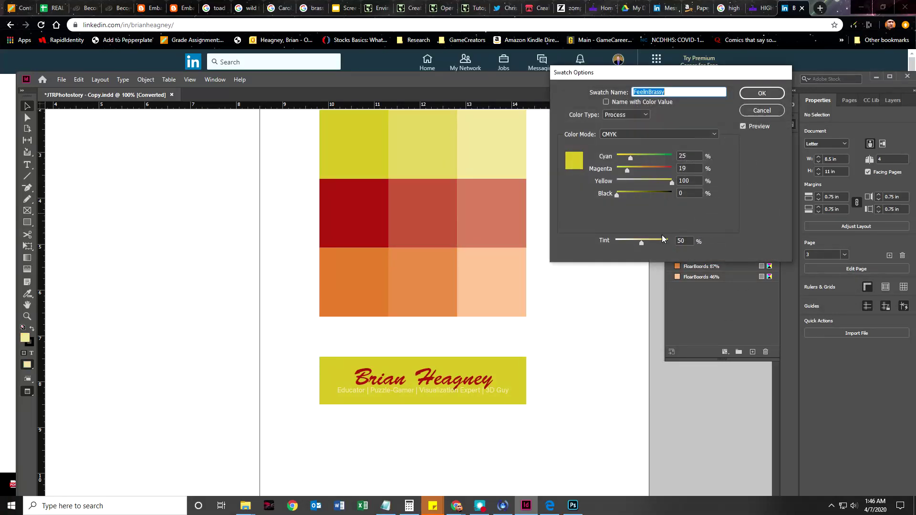
{"action": "left_click_drag", "start_coordinate": [633, 241], "coordinate": [627, 243]}
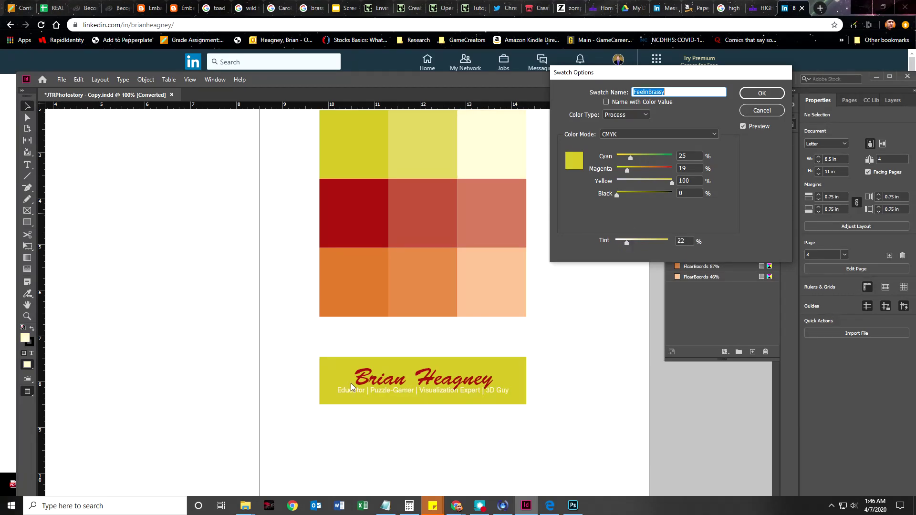
{"action": "left_click_drag", "start_coordinate": [626, 242], "coordinate": [627, 241]}
{"action": "double_click", "coordinate": [673, 243]}
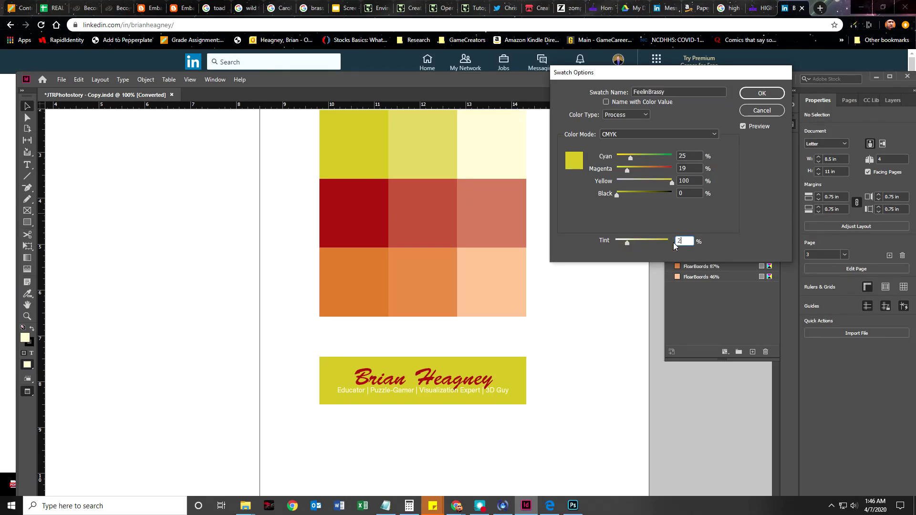
{"action": "key", "text": "Return"}
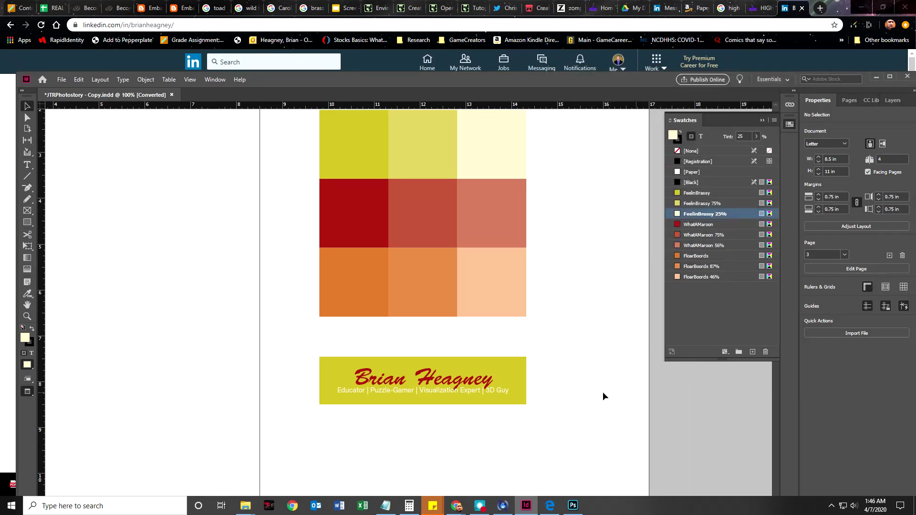